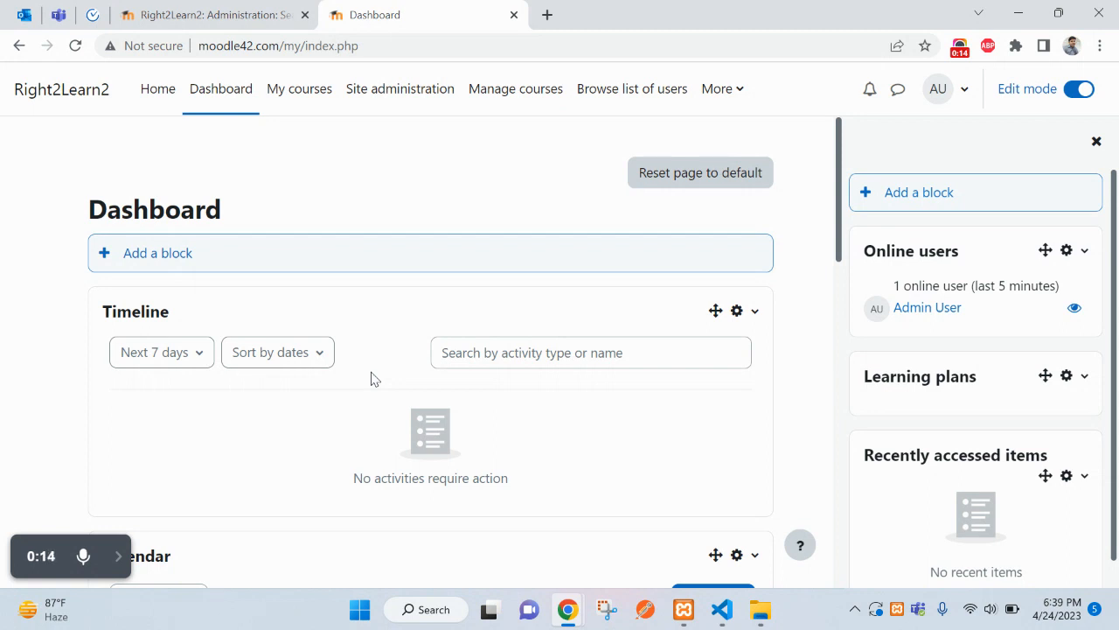
# Open the Dashboard's list of addable blocks and look through the available entries
pyautogui.click(932, 187)
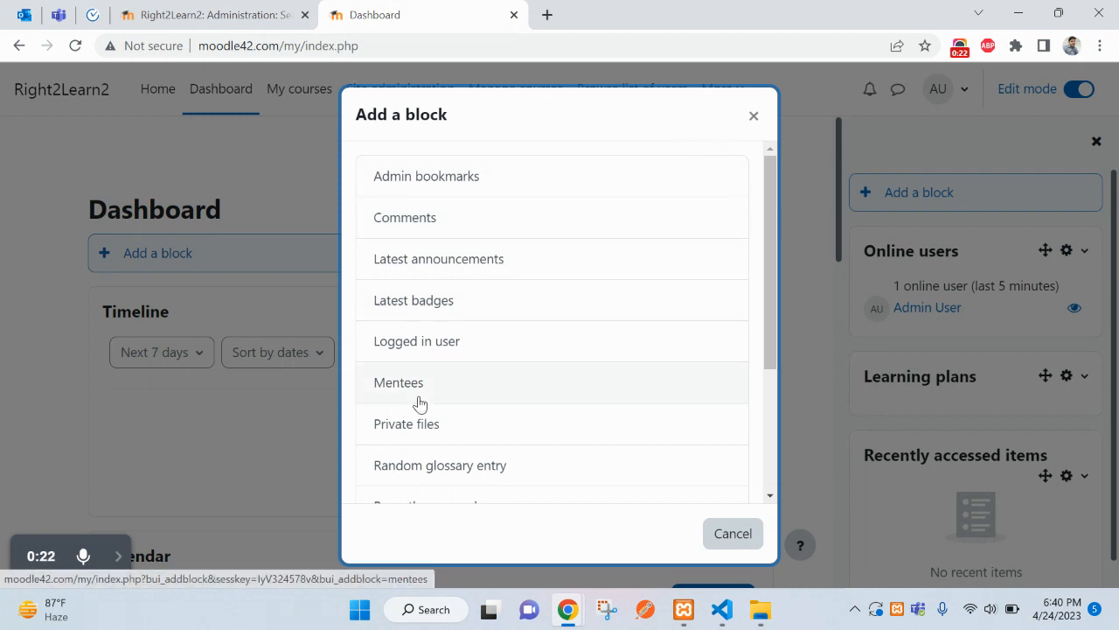
pyautogui.scroll(-3, 448, 451)
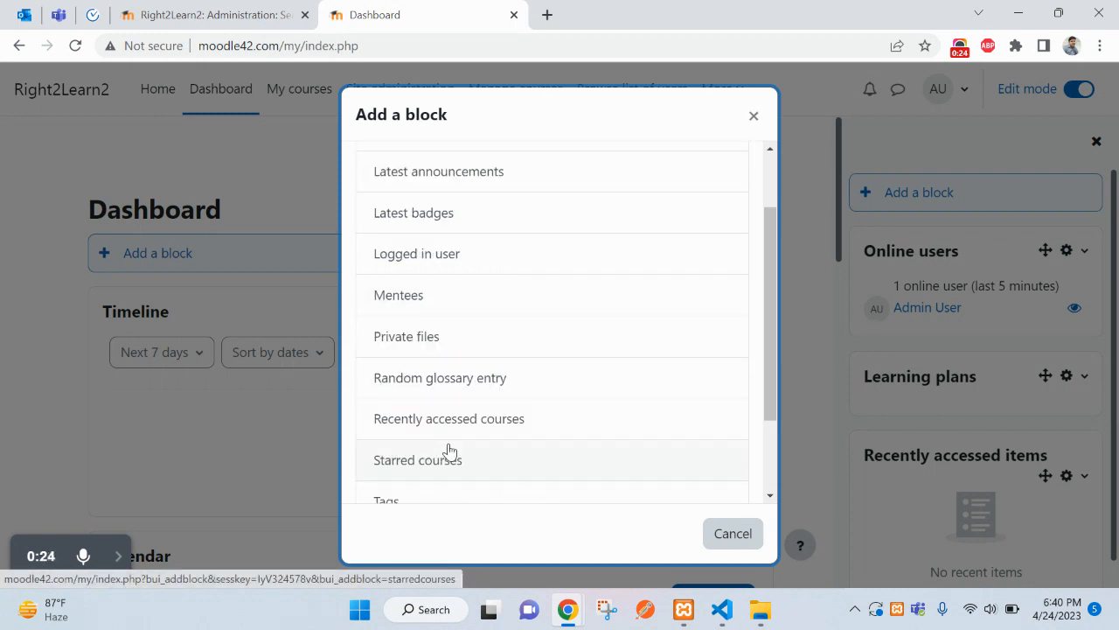
pyautogui.click(244, 7)
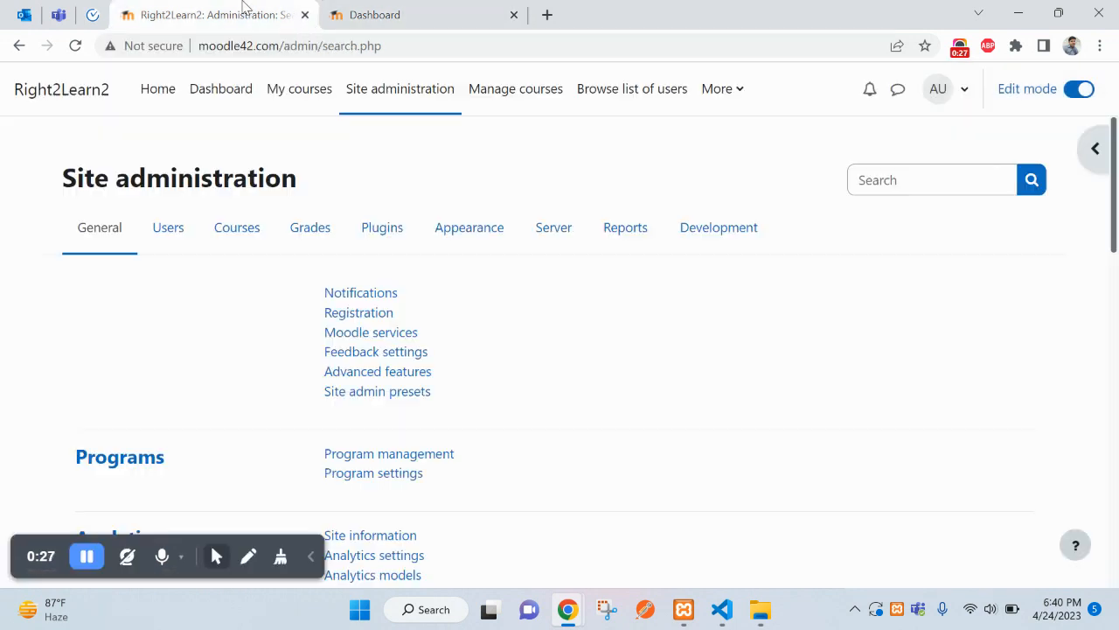
# Switch to File Explorer and go up from the en language folder to the Moodle blocks folder
pyautogui.click(761, 614)
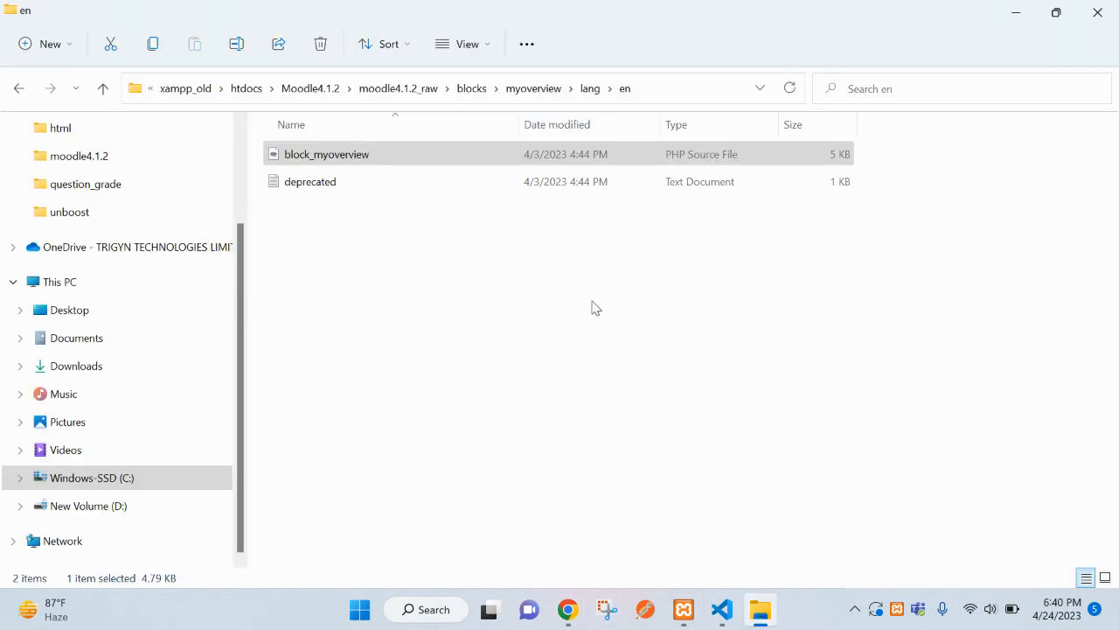
pyautogui.click(533, 91)
pyautogui.click(572, 91)
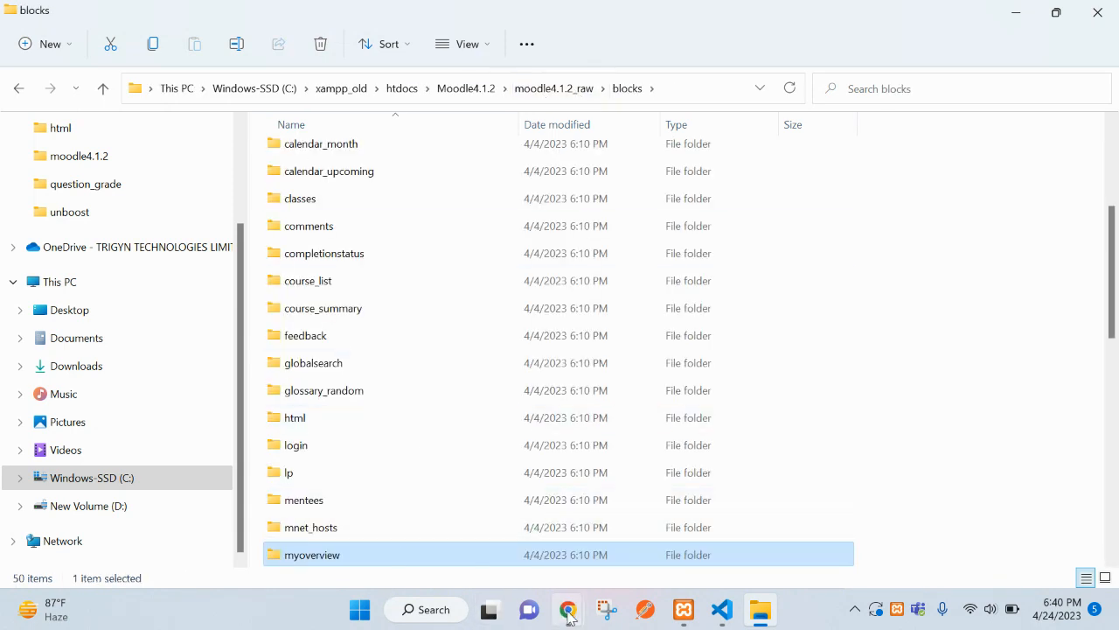
# Switch back to Chrome and search the Dashboard's list of addable blocks for "myoverview" and "overview"
pyautogui.moveTo(568, 617)
pyautogui.click(488, 529)
pyautogui.click(522, 11)
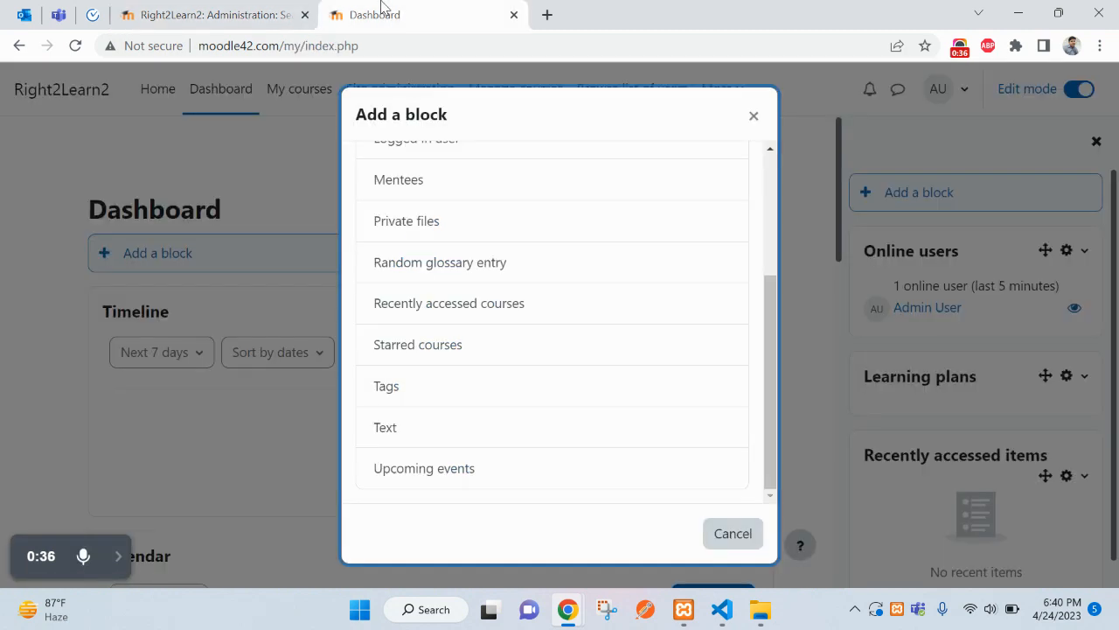
pyautogui.scroll(3, 527, 371)
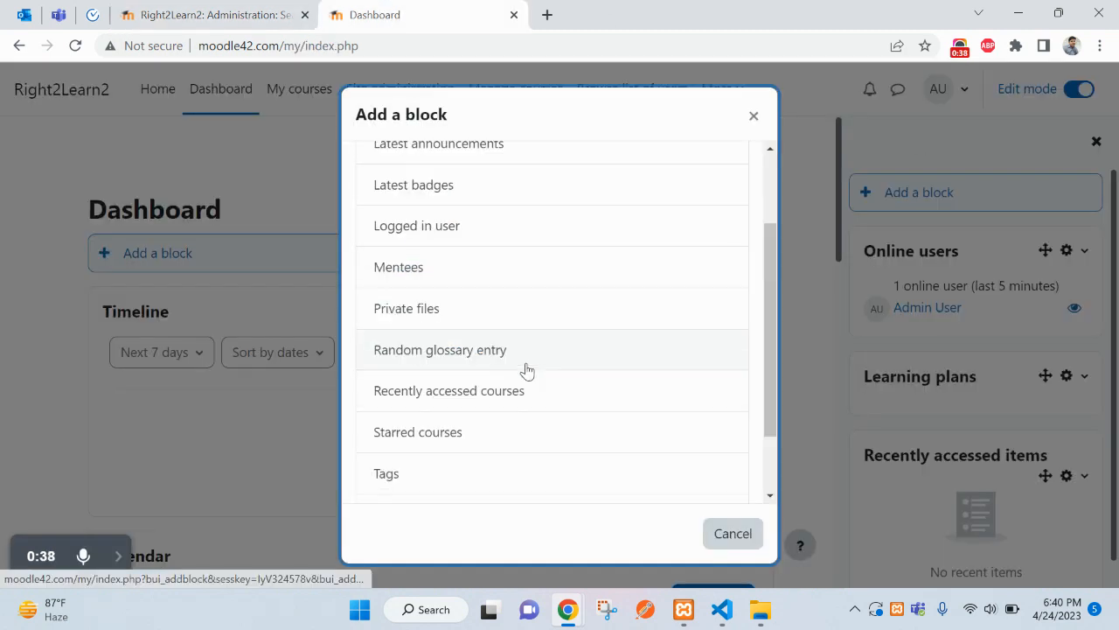
pyautogui.hotkey('ctrl', 'f')
pyautogui.write('myoverview')
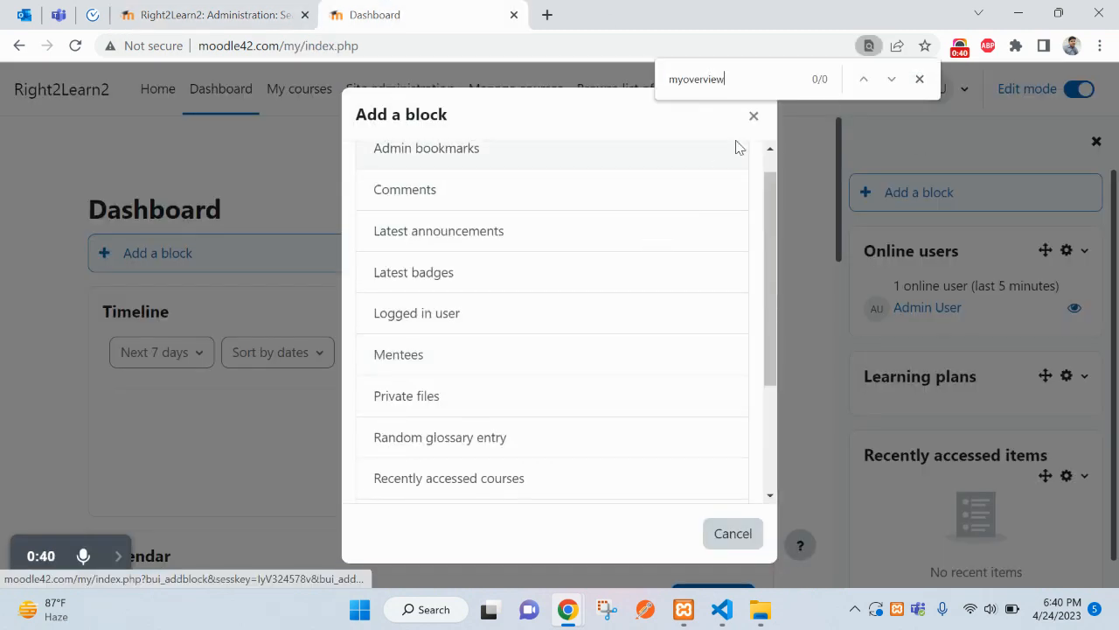
pyautogui.hotkey('ctrl', 'z')
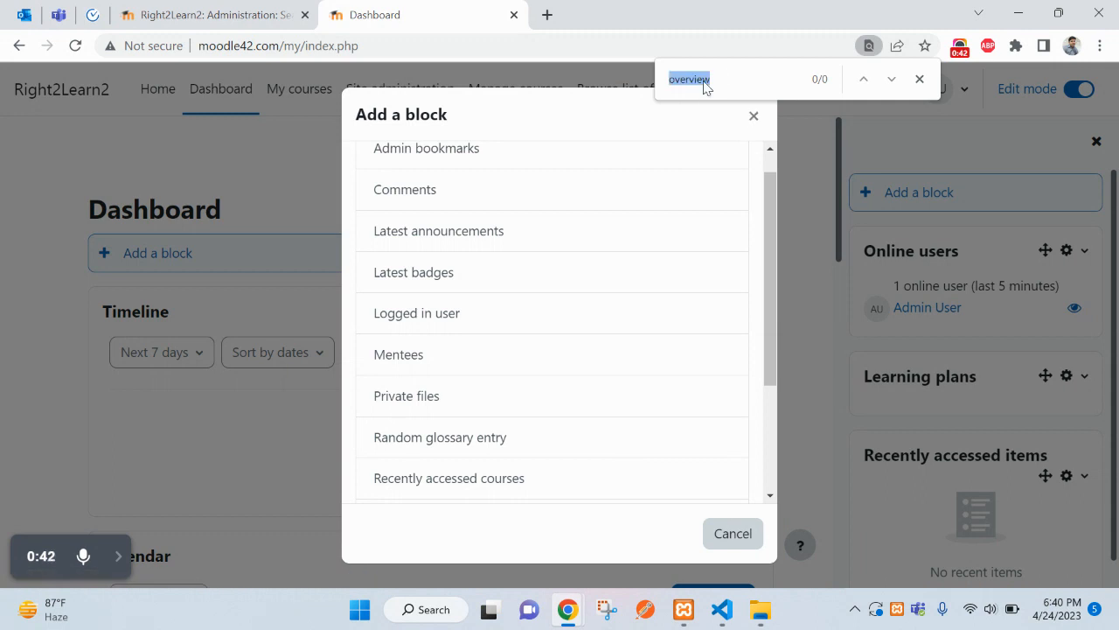
pyautogui.scroll(1, 639, 287)
pyautogui.scroll(-3, 629, 332)
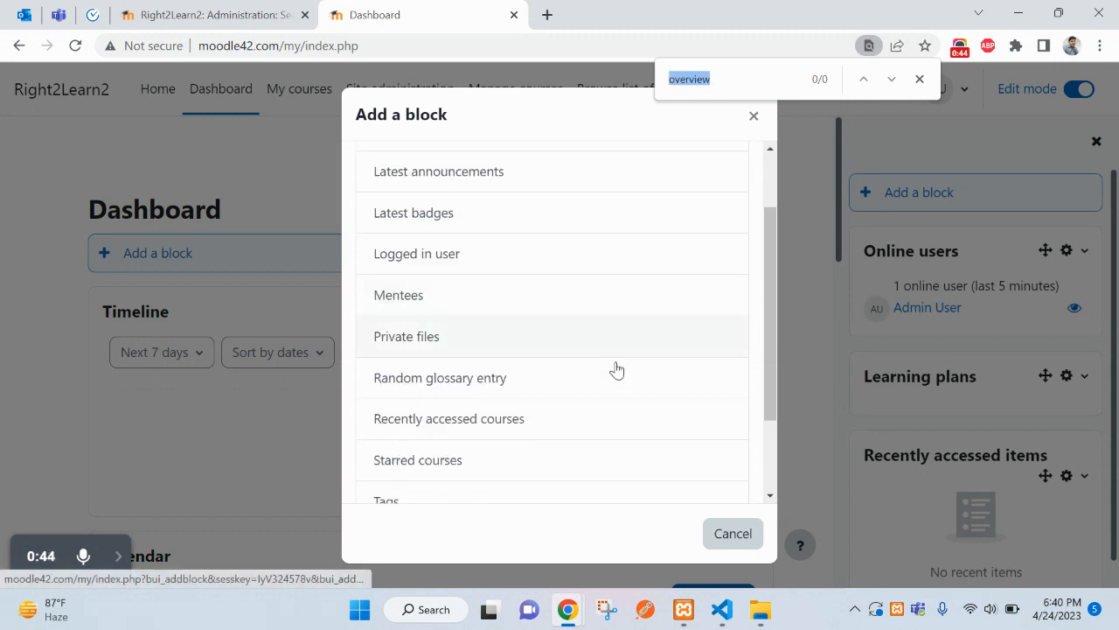
# Open the Boost theme's settings from the Appearance section of Site administration
pyautogui.hotkey('ctrl', 'shift', 'Tab')
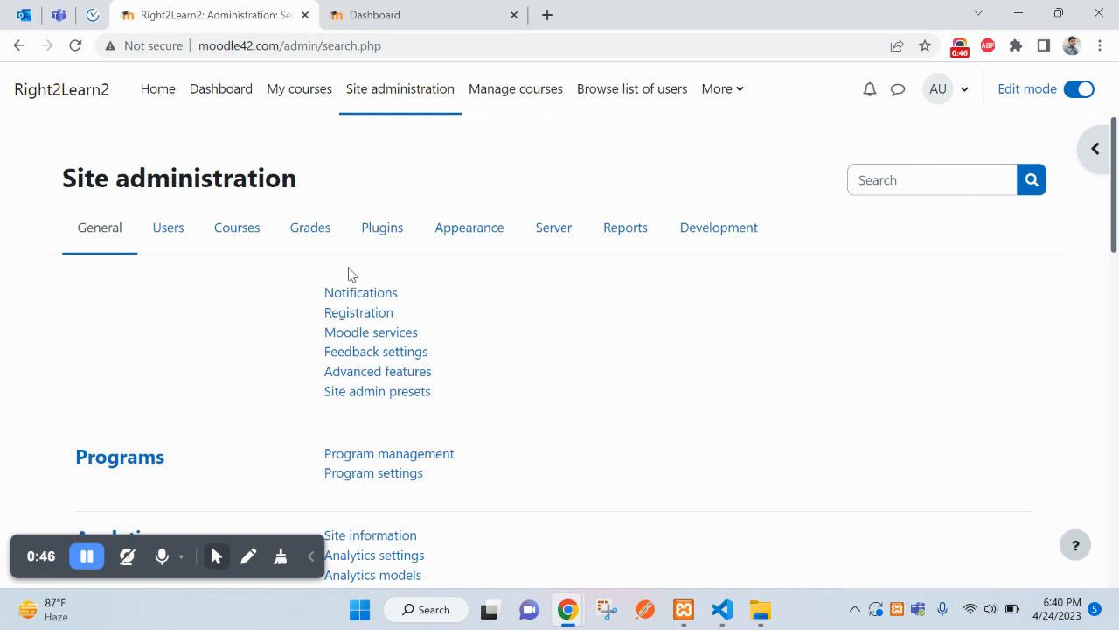
pyautogui.click(477, 238)
pyautogui.hotkey('ctrl', 'Tab')
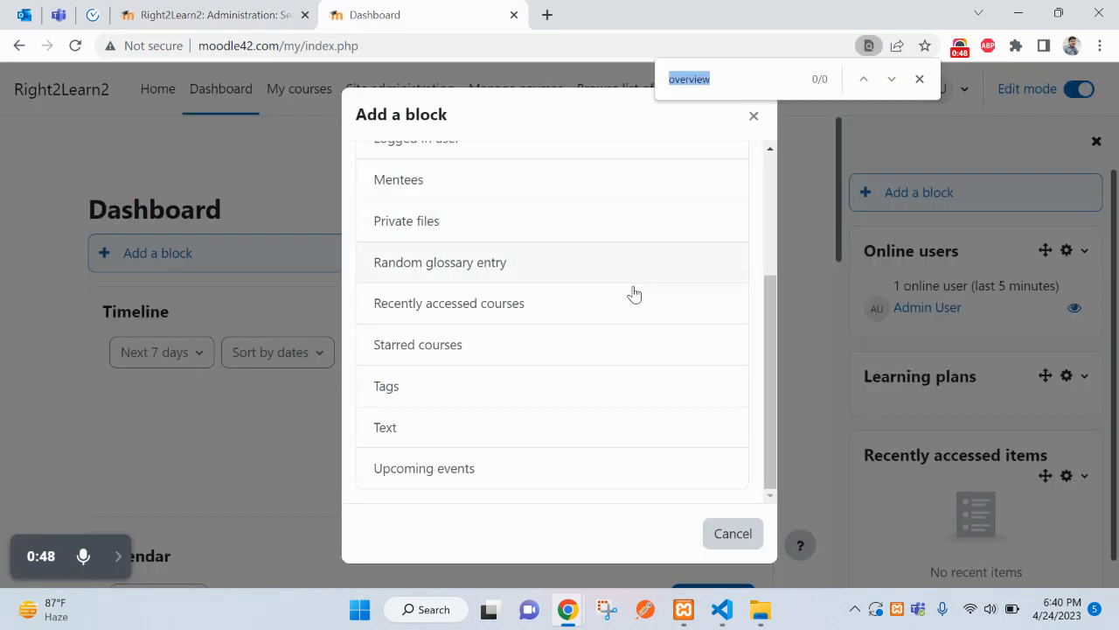
pyautogui.hotkey('ctrl', 'shift', 'Tab')
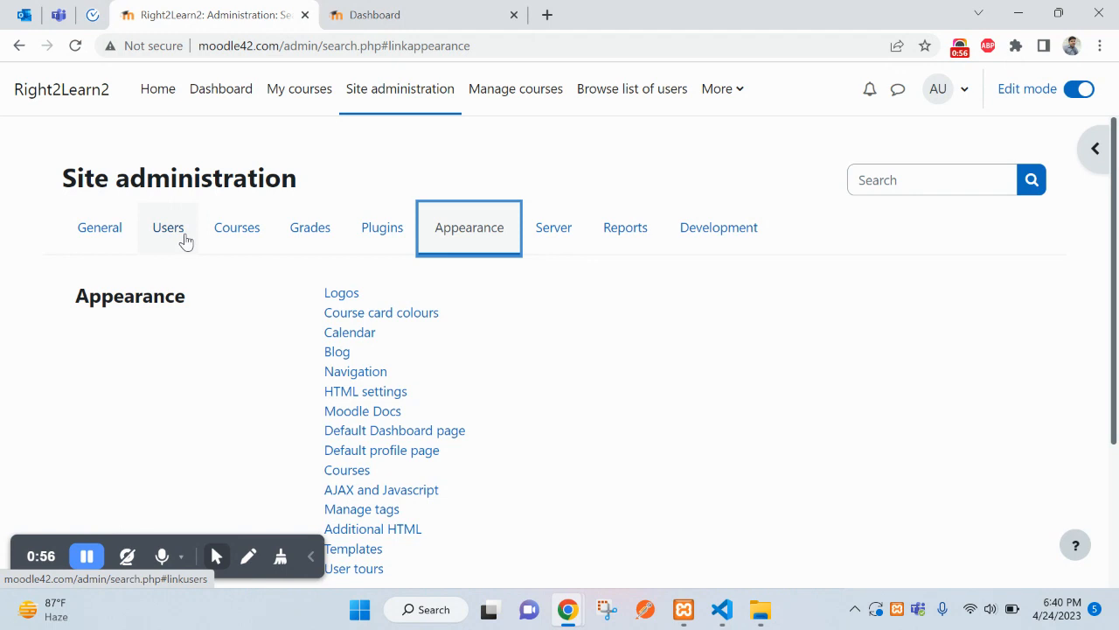
pyautogui.scroll(-3, 468, 366)
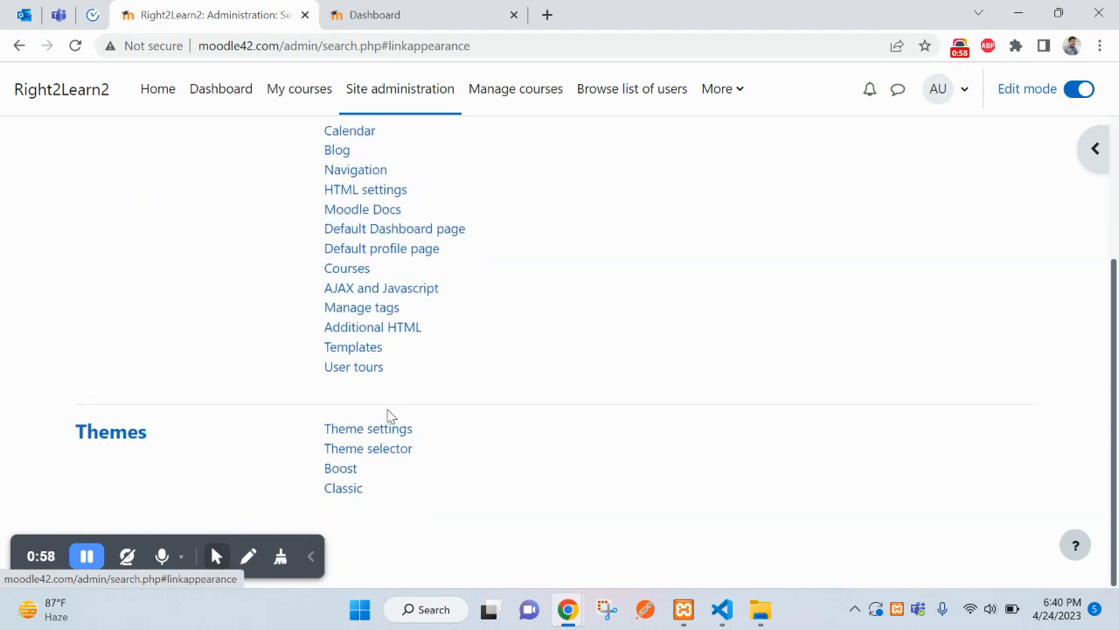
pyautogui.click(340, 472)
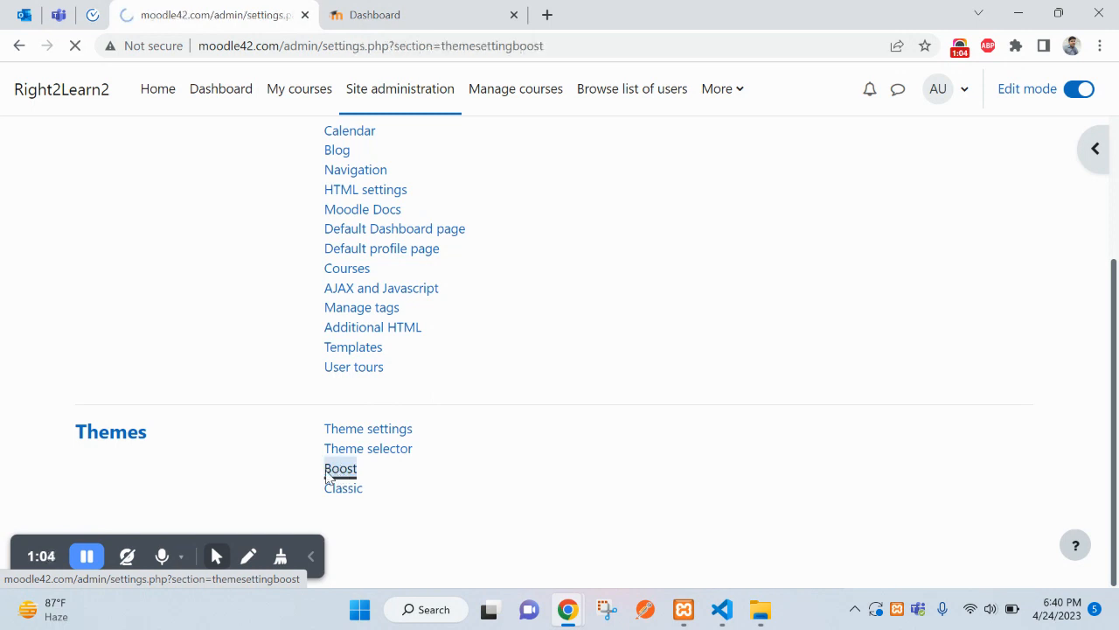
# Examine Boost's Unneeded blocks setting, its default value and the description of what it hides
pyautogui.scroll(-5, 399, 457)
pyautogui.scroll(4, 403, 454)
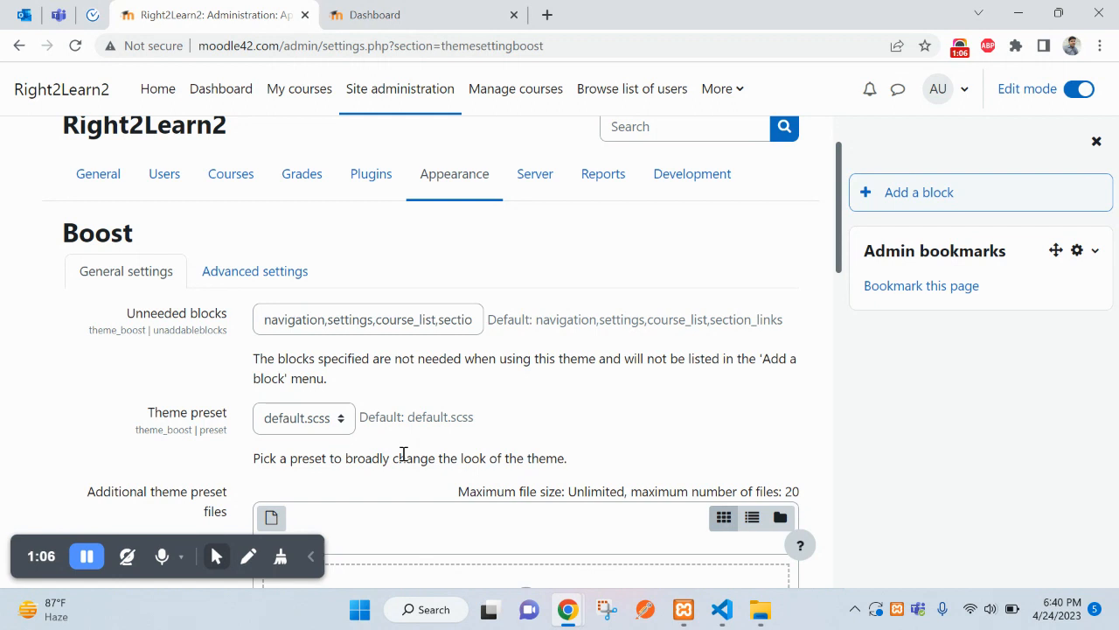
pyautogui.doubleClick(143, 317)
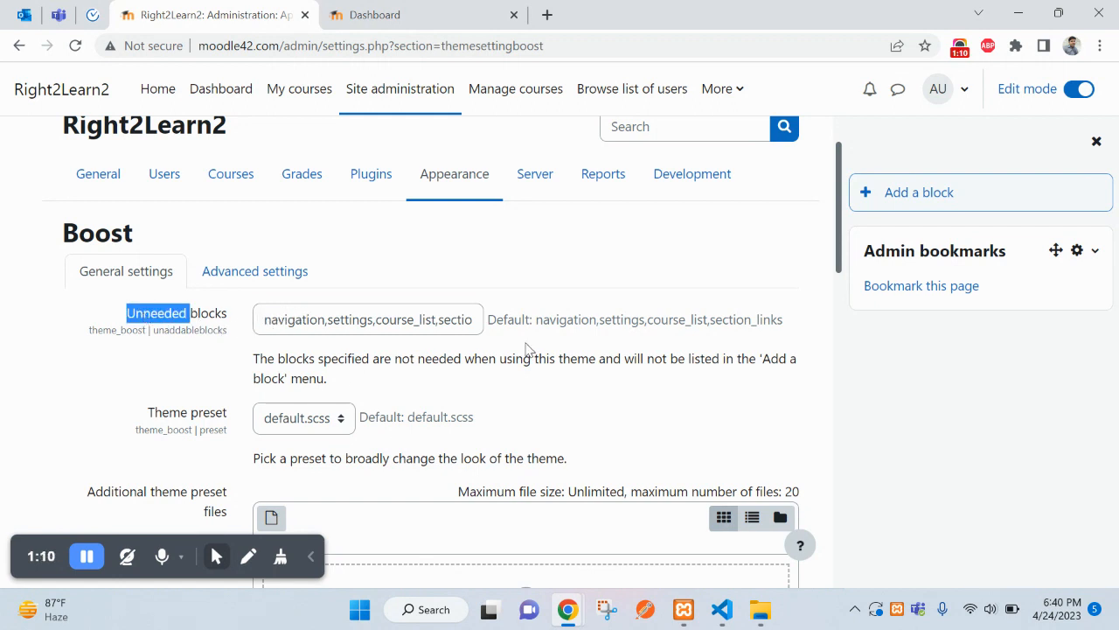
pyautogui.moveTo(536, 319); pyautogui.dragTo(592, 323)
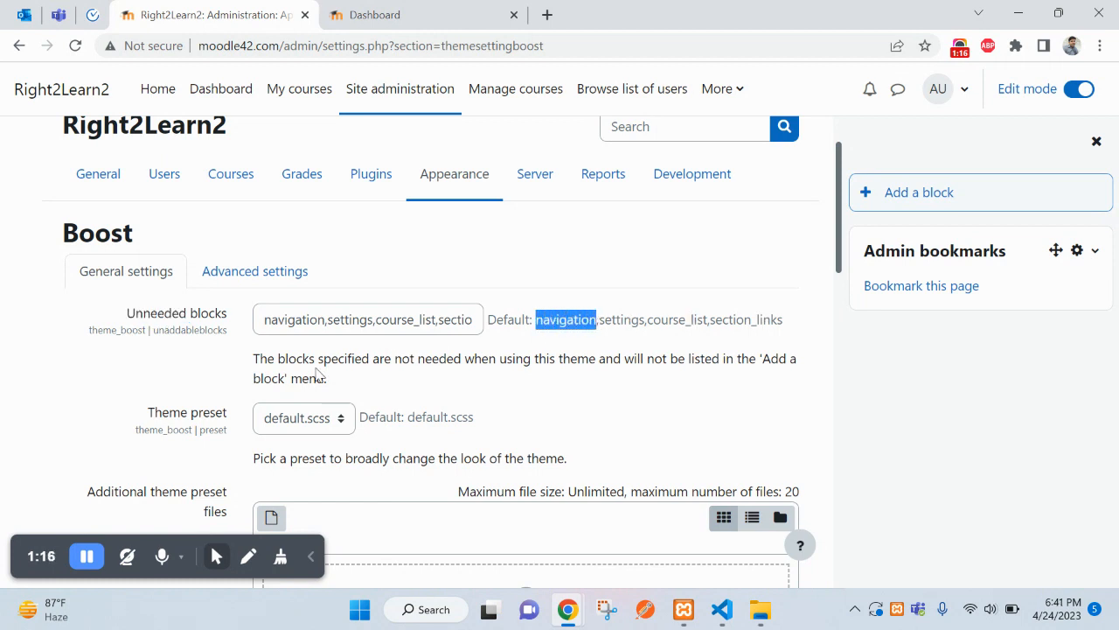
pyautogui.moveTo(252, 363); pyautogui.dragTo(431, 362)
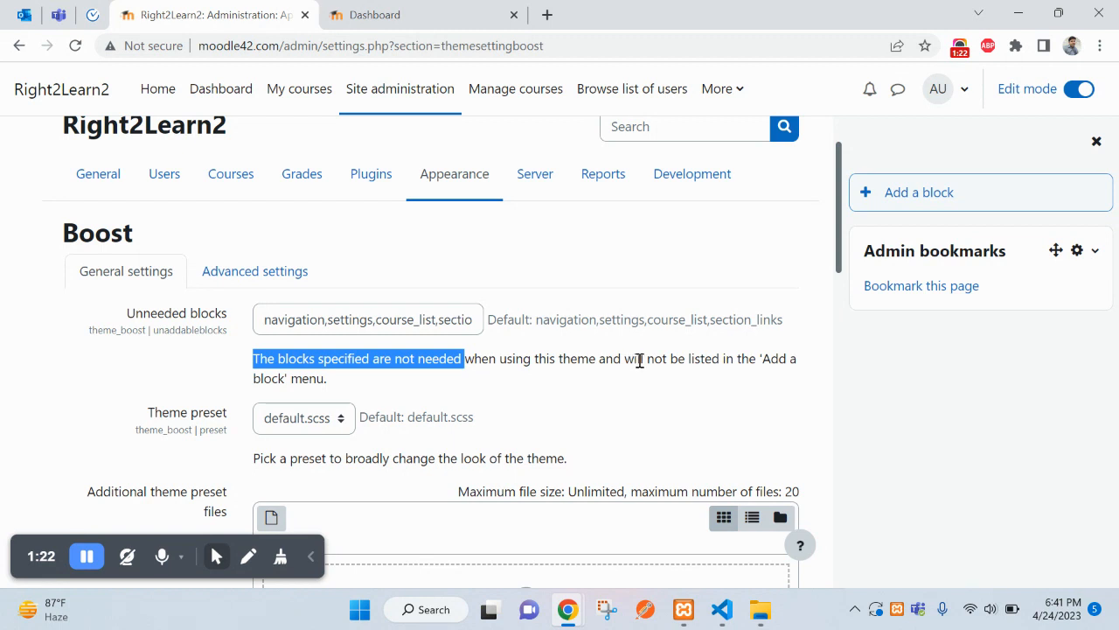
pyautogui.moveTo(624, 359); pyautogui.dragTo(268, 379)
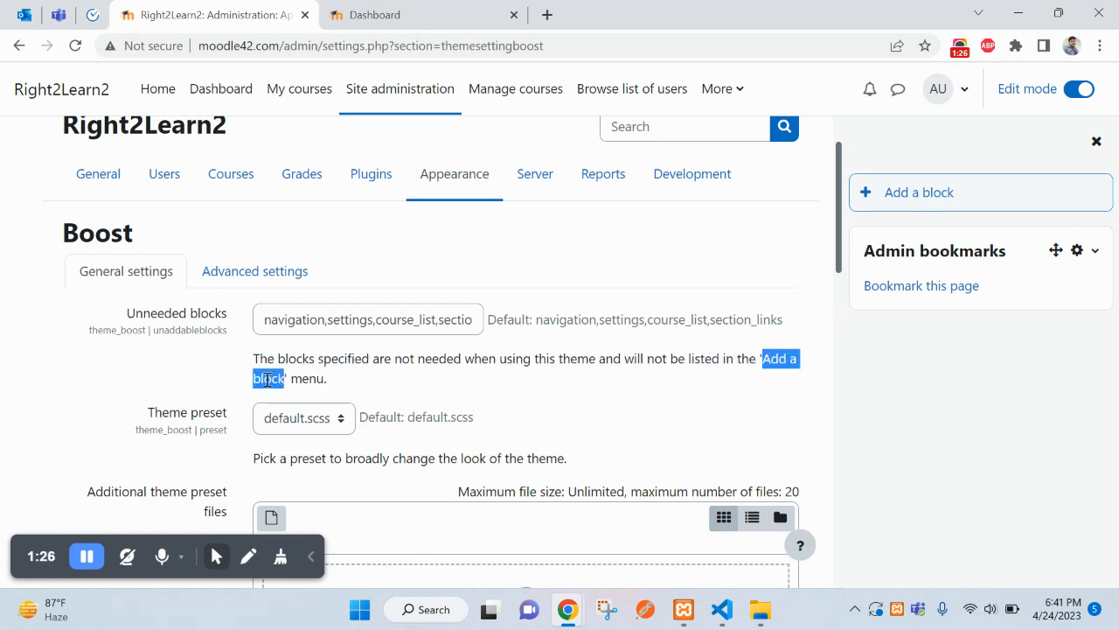
# Remove myoverview from Boost's Unneeded blocks list and save the changes
pyautogui.click(268, 320)
pyautogui.moveTo(259, 320); pyautogui.dragTo(572, 327)
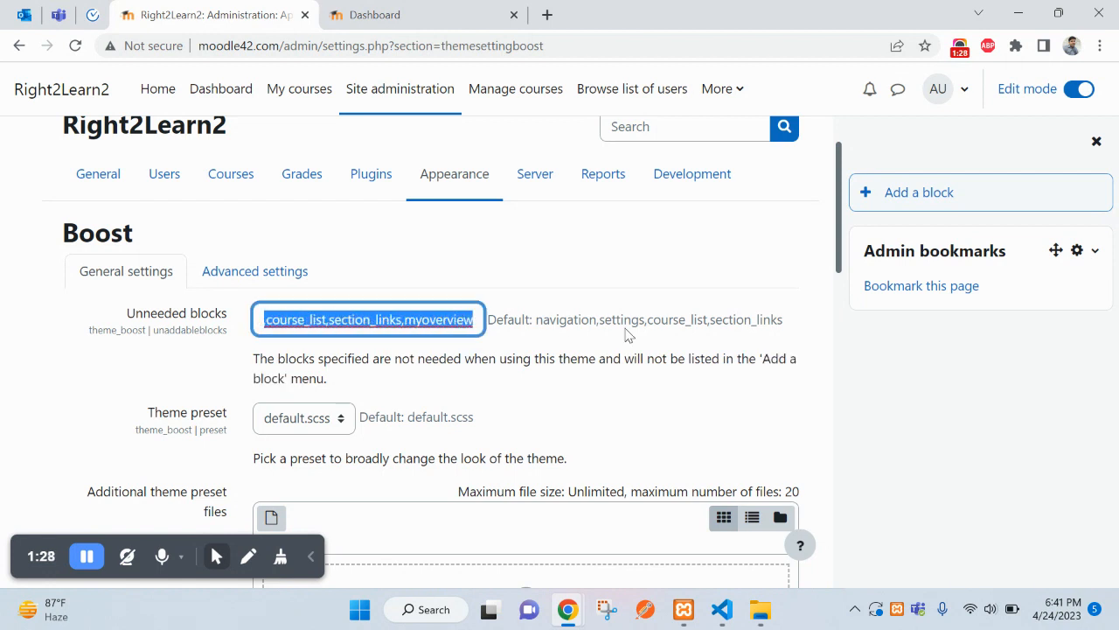
pyautogui.doubleClick(444, 320)
pyautogui.press('BackSpace')
pyautogui.press('BackSpace')
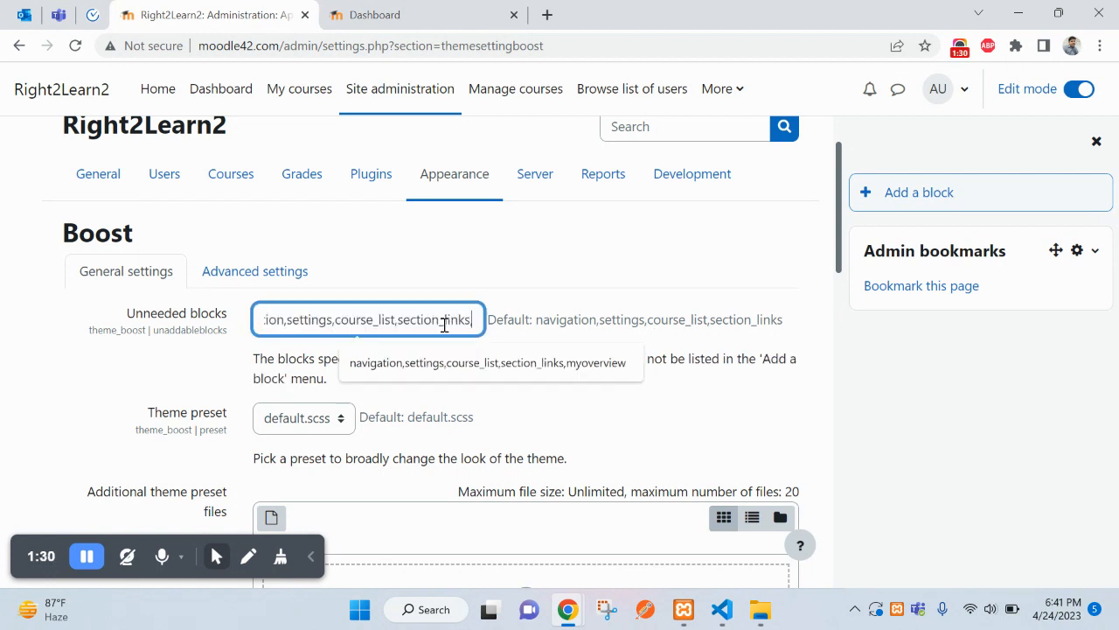
pyautogui.scroll(-10, 520, 414)
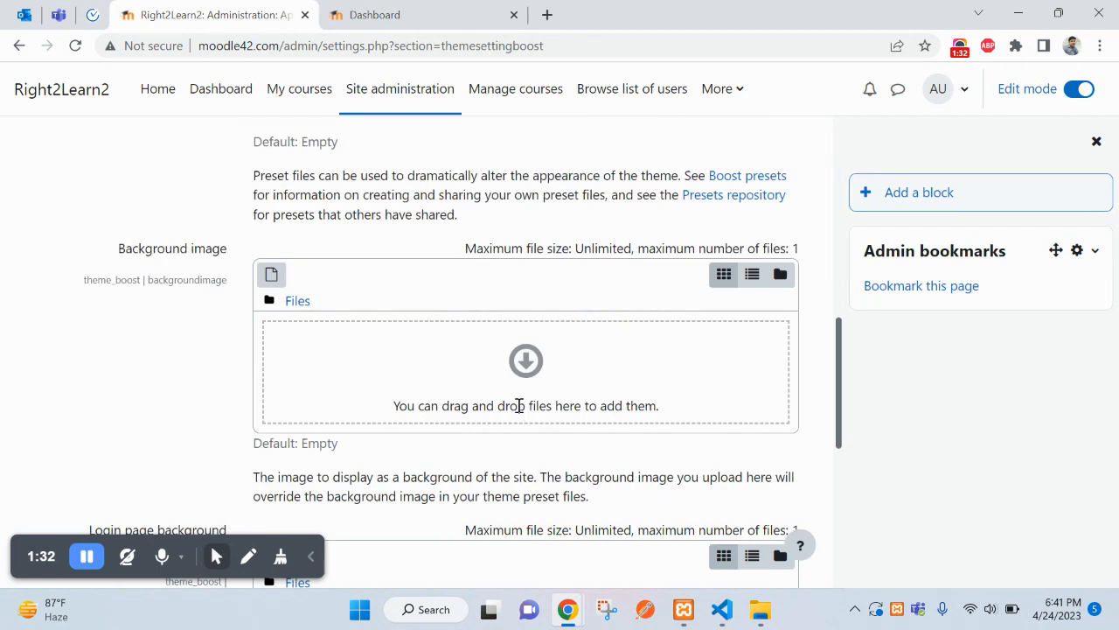
pyautogui.click(284, 488)
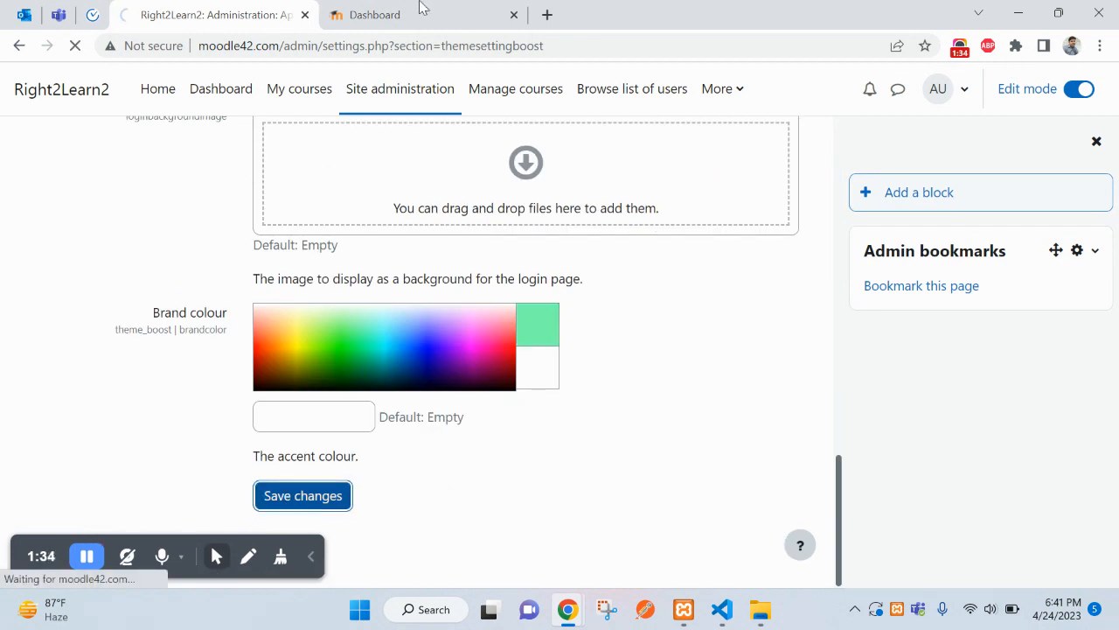
# Close the text search on the Dashboard page and check that the Boost settings have been saved
pyautogui.hotkey('ctrl', 'Tab')
pyautogui.click(753, 77)
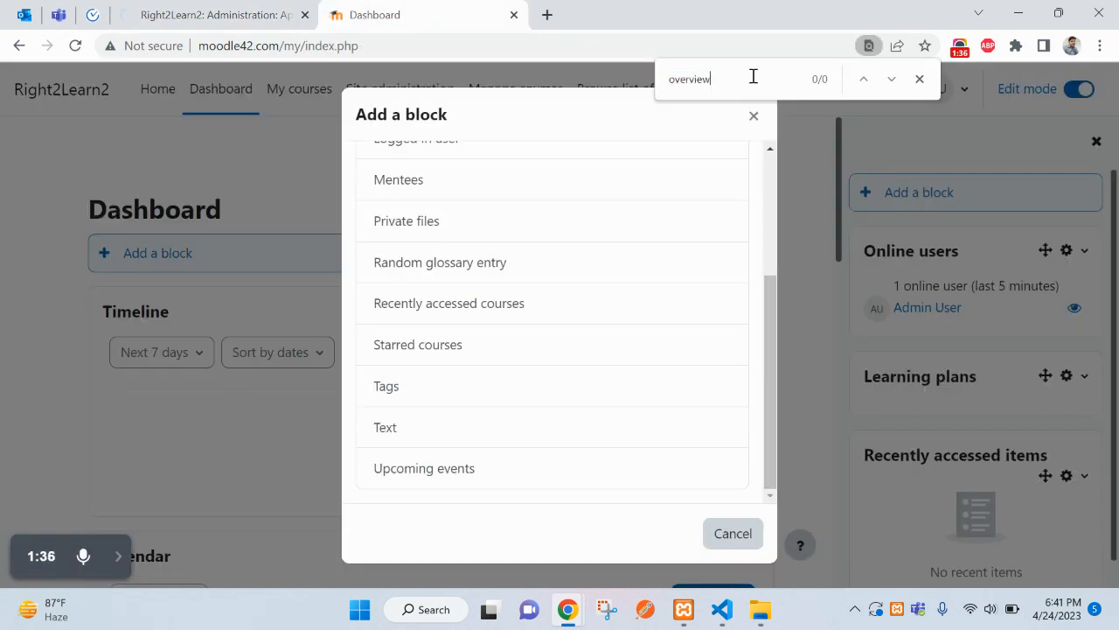
pyautogui.click(919, 79)
pyautogui.click(212, 8)
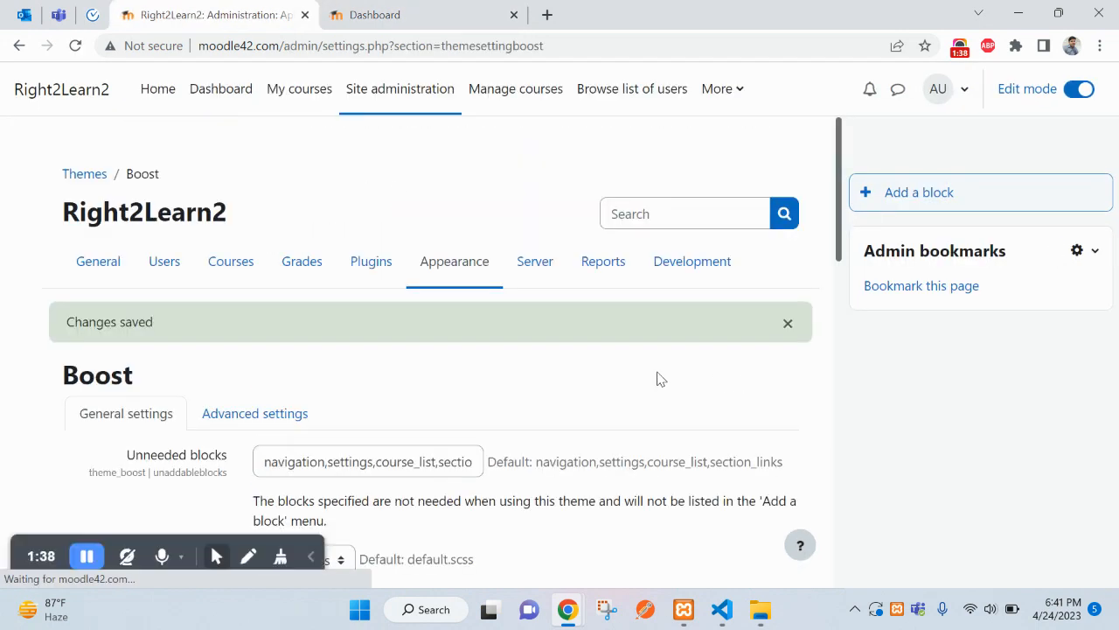
# Reload the Dashboard and search its reopened list of addable blocks for "overview"
pyautogui.hotkey('ctrl', 'Tab')
pyautogui.rightClick(176, 169)
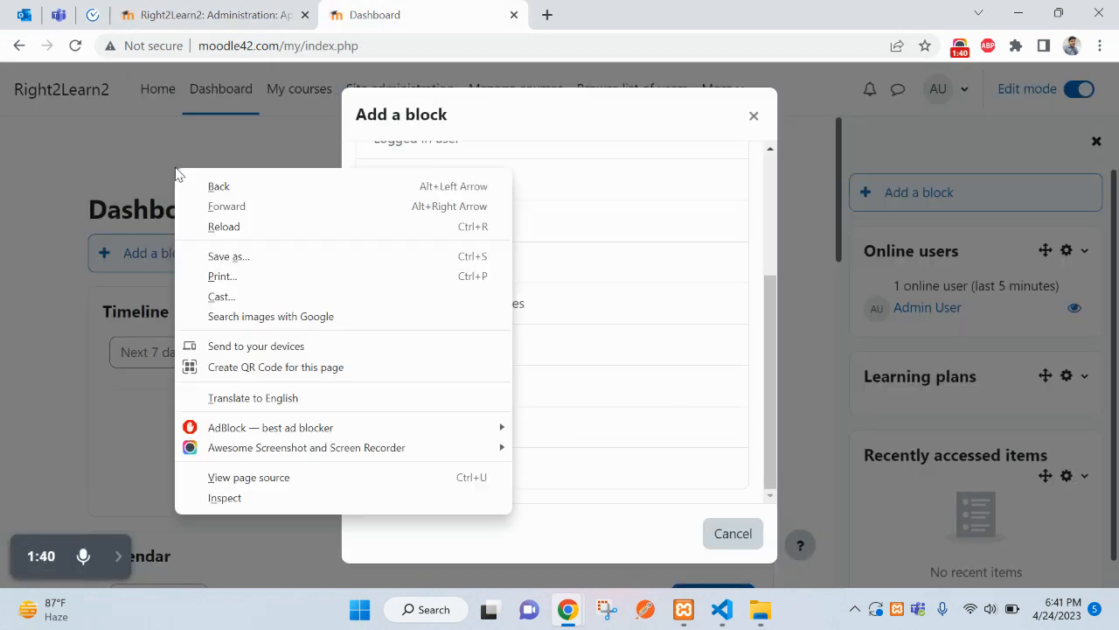
pyautogui.click(215, 226)
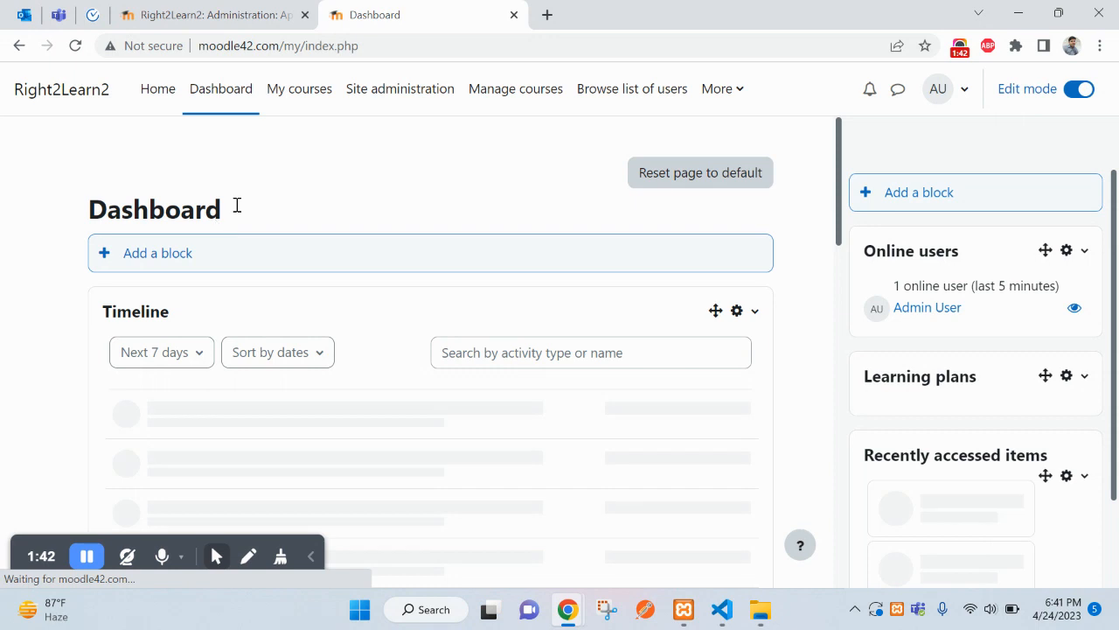
pyautogui.click(917, 191)
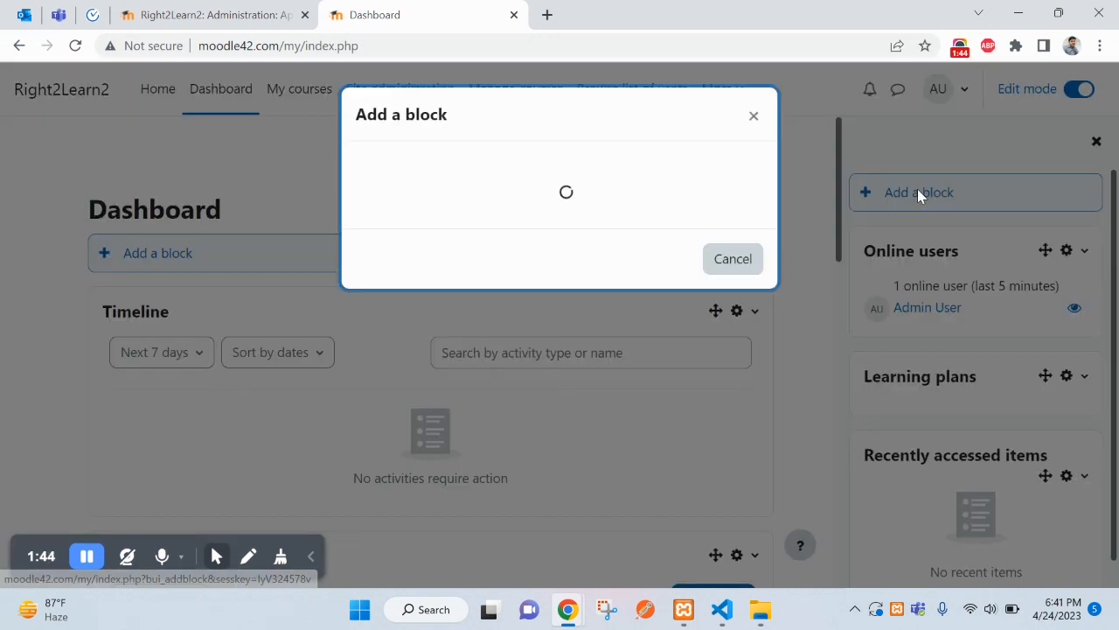
pyautogui.hotkey('ctrl', 'f')
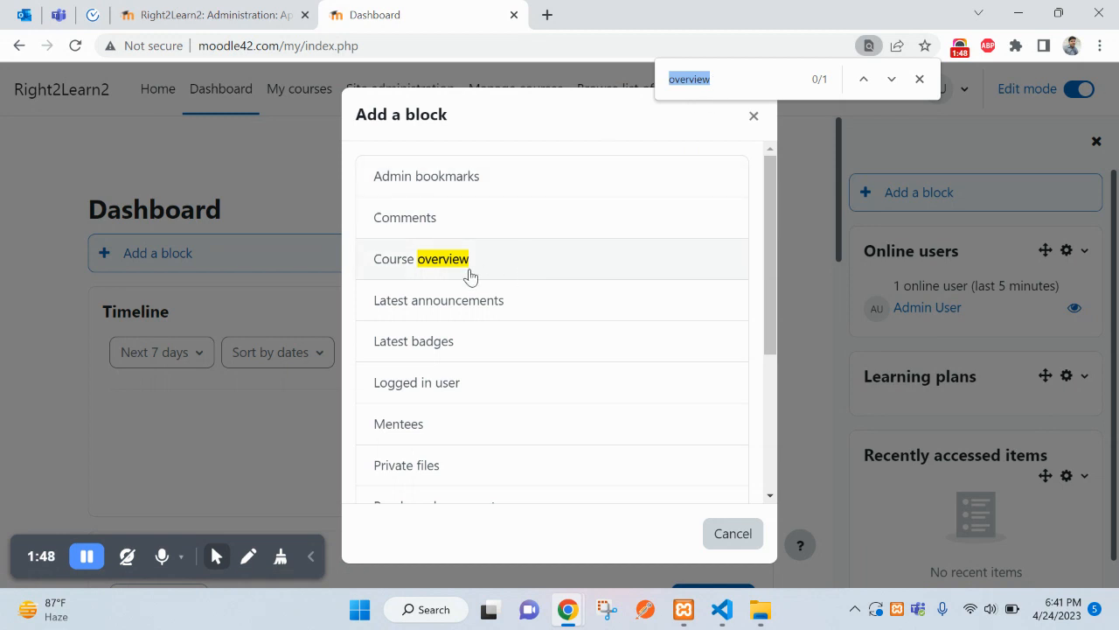
# Inspect the myoverview block folder in File Explorer and go back up through blocks to the moodle4.1.2_raw folder
pyautogui.click(759, 610)
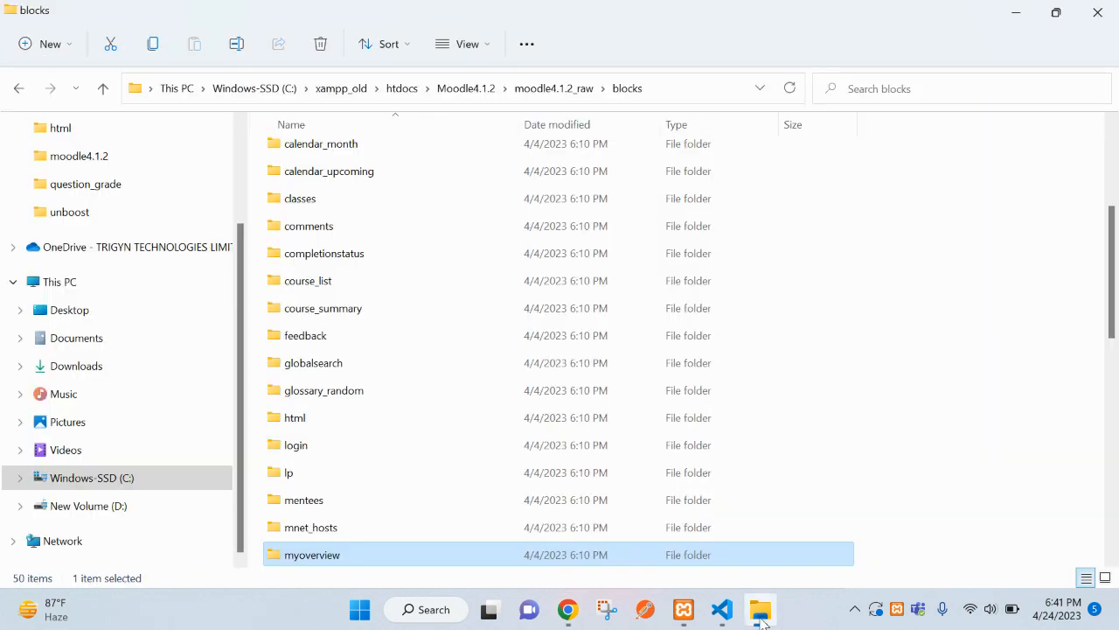
pyautogui.doubleClick(371, 559)
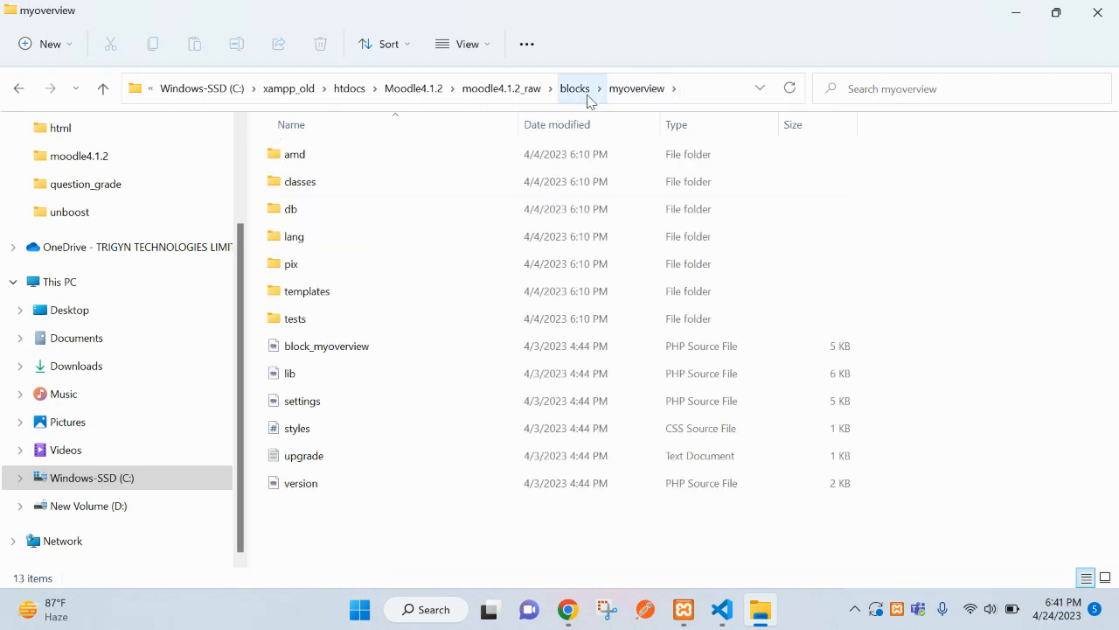
pyautogui.hotkey('alt', 'Tab')
pyautogui.hotkey('alt', 'Tab')
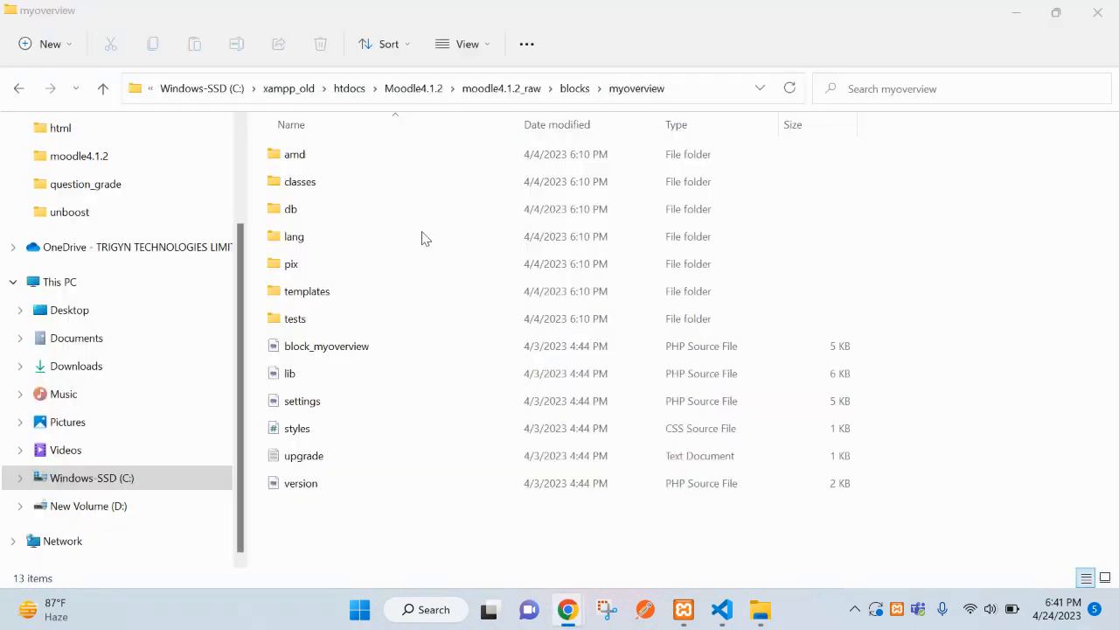
pyautogui.click(576, 88)
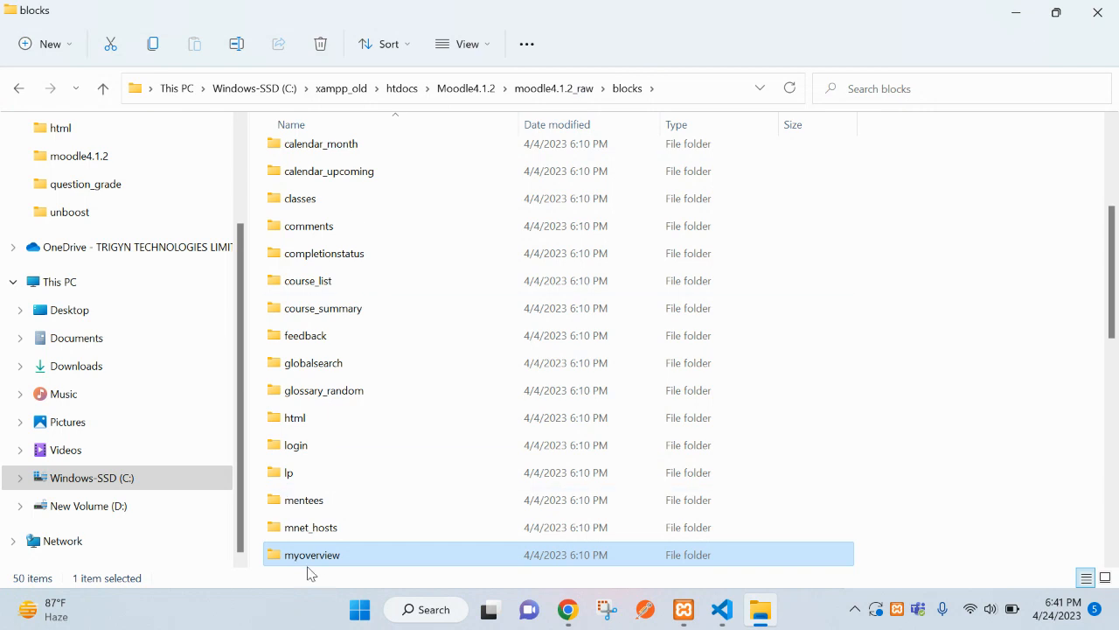
pyautogui.click(573, 91)
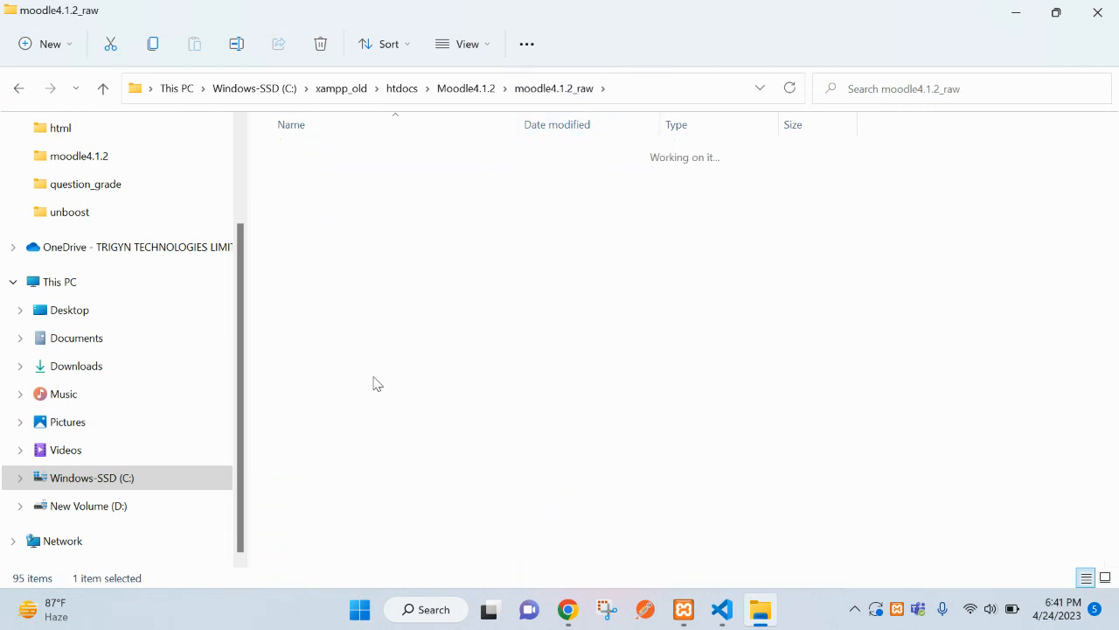
# Open the myoverview folder inside blocks and select its folder name in the path
pyautogui.doubleClick(375, 326)
pyautogui.scroll(-1, 360, 560)
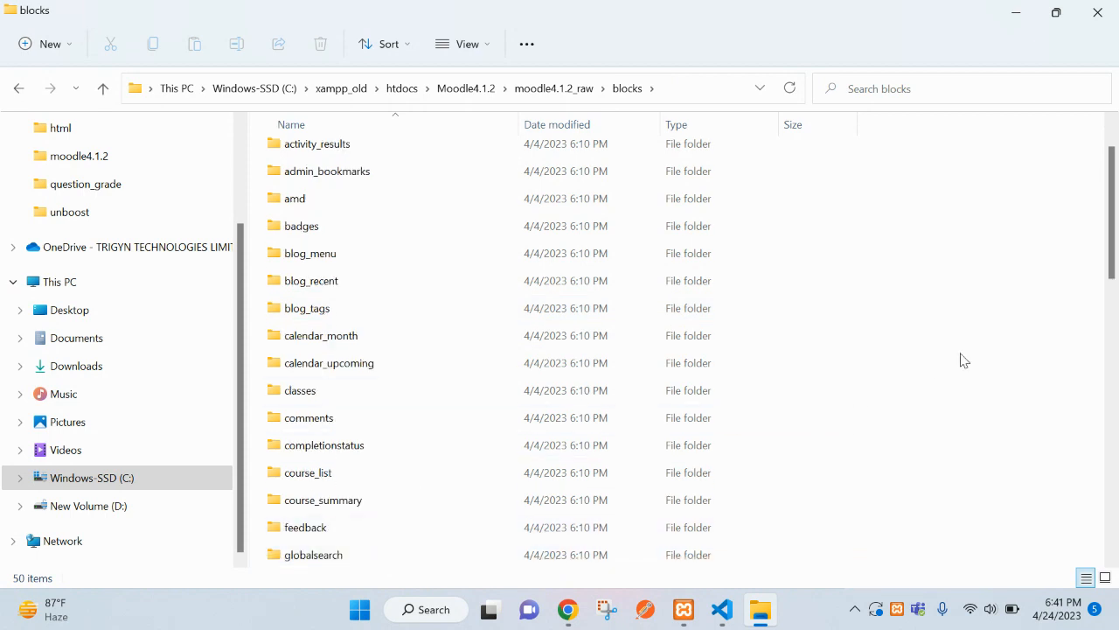
pyautogui.write('my')
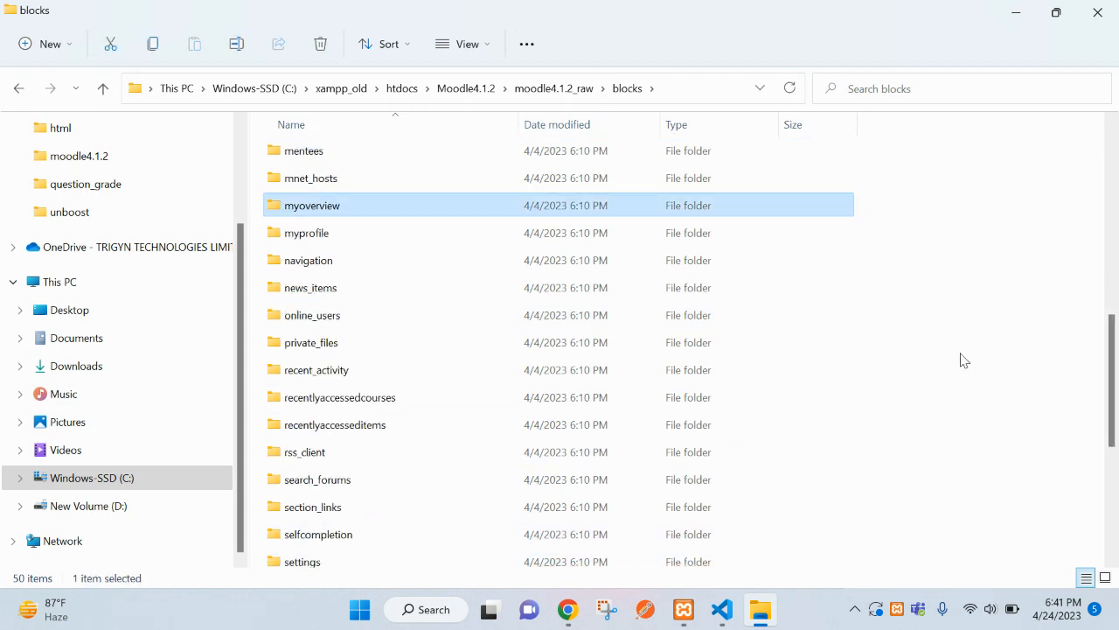
pyautogui.press('Return')
pyautogui.click(744, 88)
pyautogui.click(547, 90)
pyautogui.moveTo(547, 90); pyautogui.dragTo(425, 91)
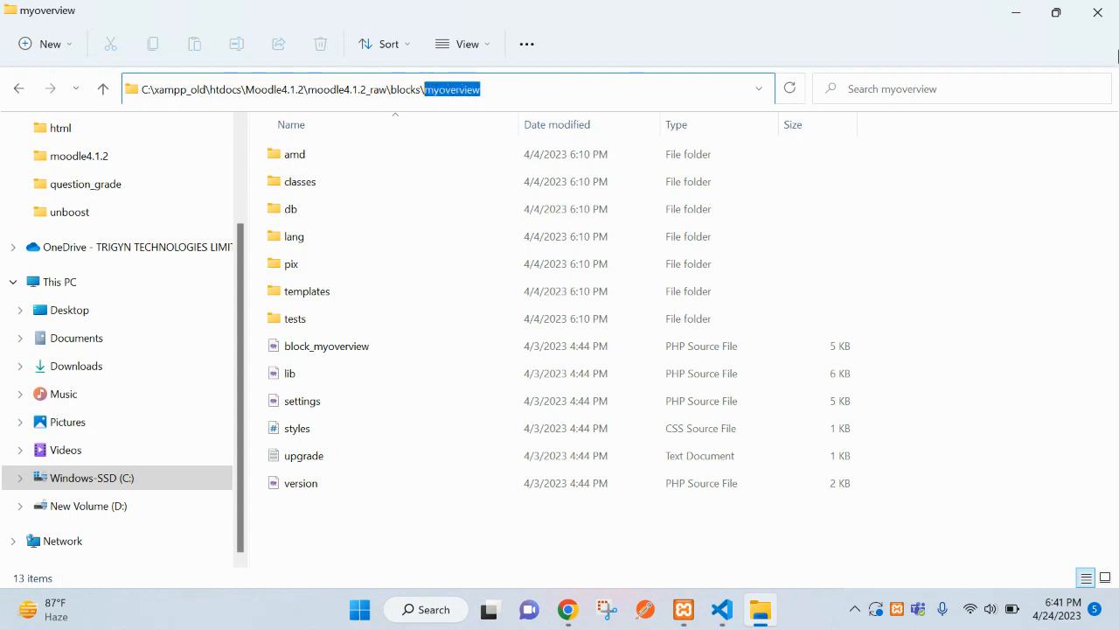
# Switch to Chrome and review the entries in the Boost theme's Unneeded blocks setting
pyautogui.hotkey('alt', 'Tab')
pyautogui.click(209, 12)
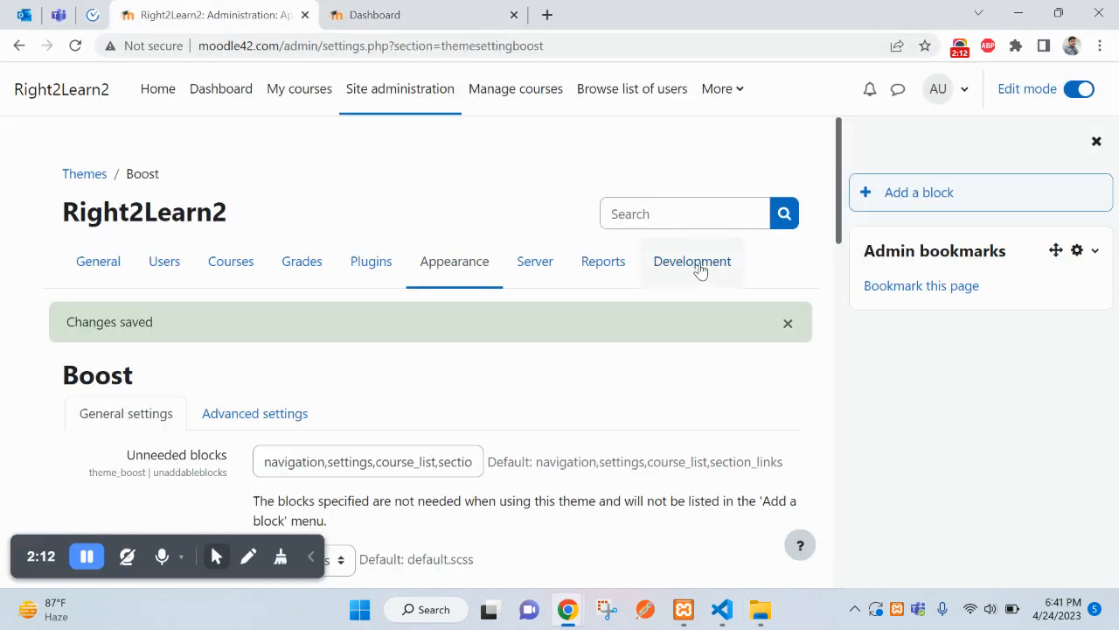
pyautogui.moveTo(410, 463); pyautogui.dragTo(655, 464)
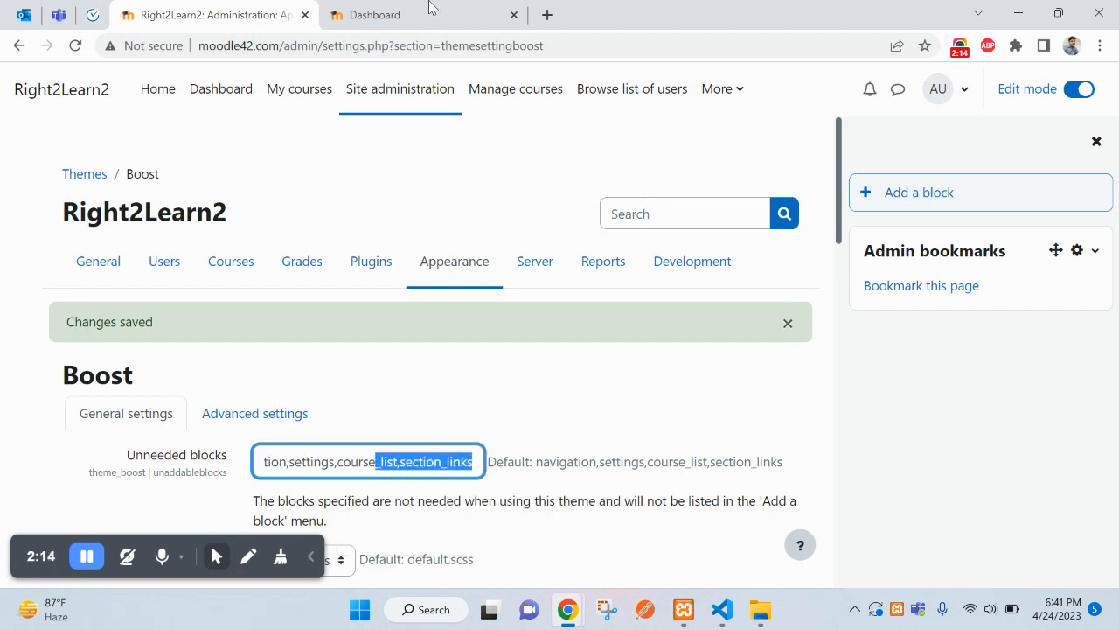
pyautogui.click(429, 7)
pyautogui.click(254, 9)
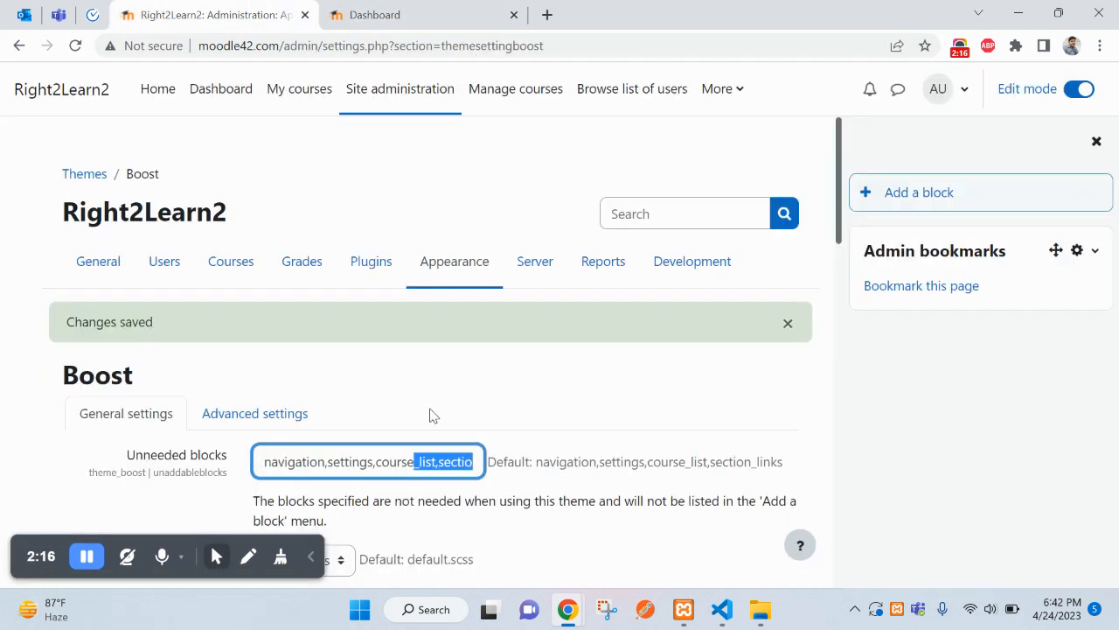
# Append myoverview, separated by a comma, to Boost's Unneeded blocks list and save the changes
pyautogui.click(419, 464)
pyautogui.press('End')
pyautogui.write(',')
pyautogui.press('Down')
pyautogui.press('Return')
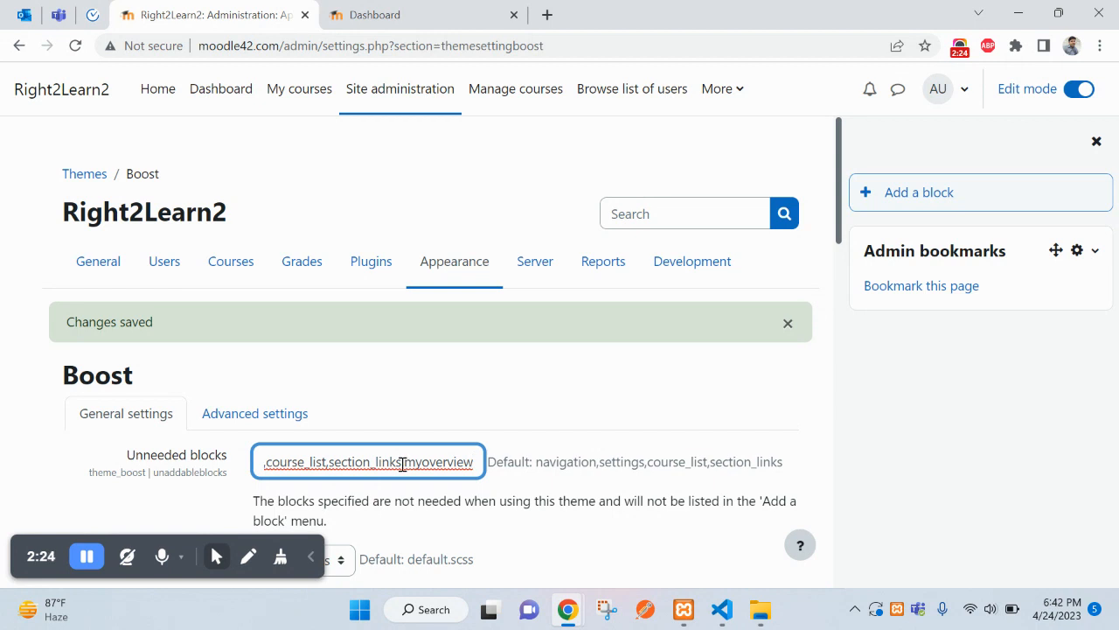
pyautogui.moveTo(402, 464); pyautogui.dragTo(487, 464)
pyautogui.hotkey('ctrl', 'c')
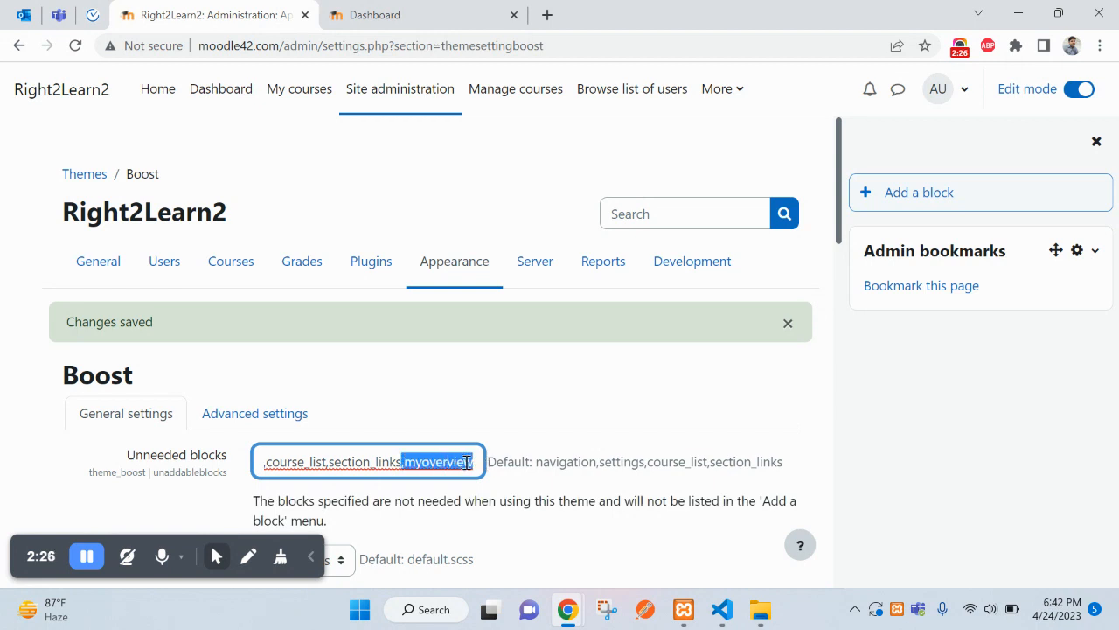
pyautogui.scroll(-10, 468, 462)
pyautogui.click(329, 505)
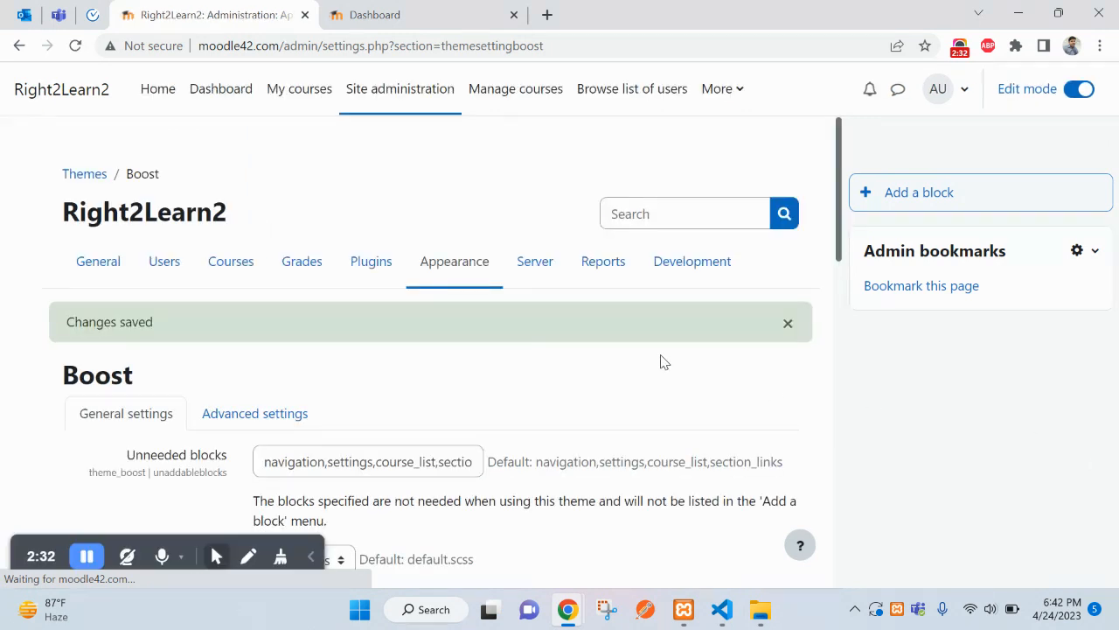
# Reload the Dashboard, reopen the list of addable blocks and check it for "overview"
pyautogui.click(375, 15)
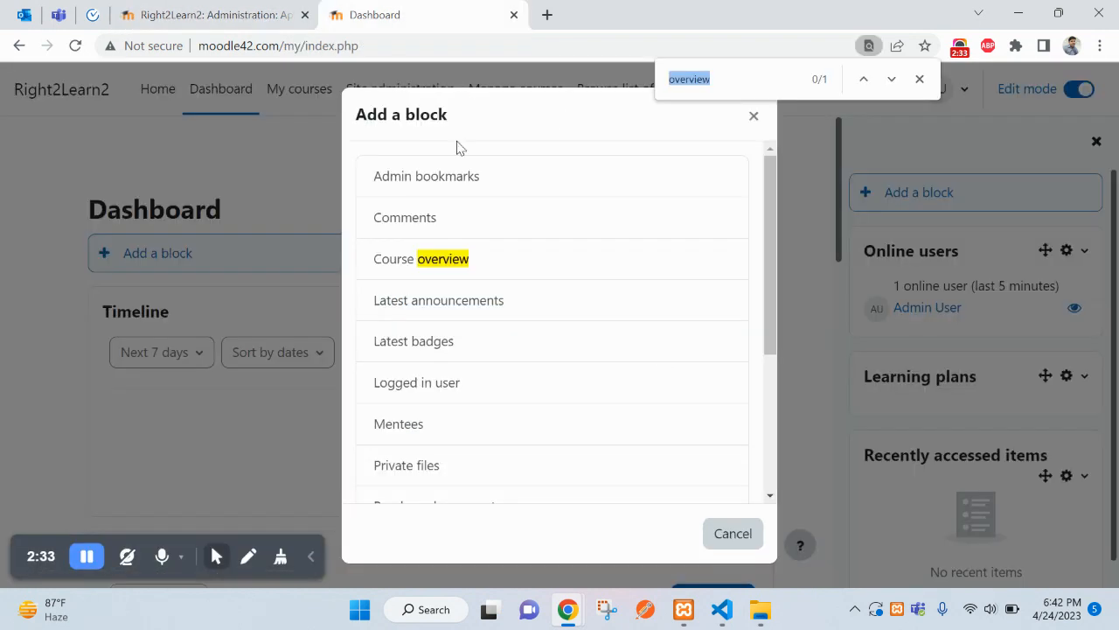
pyautogui.rightClick(206, 166)
pyautogui.click(250, 227)
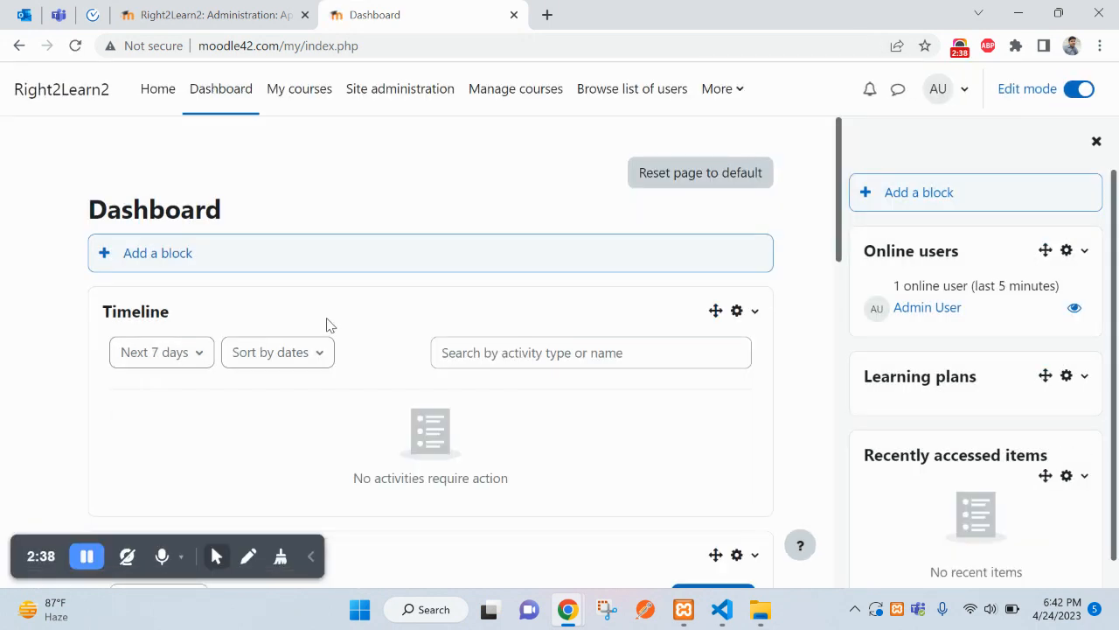
pyautogui.hotkey('ctrl', 'f')
pyautogui.hotkey('ctrl', 'v')
pyautogui.hotkey('ctrl', 'z')
pyautogui.click(759, 83)
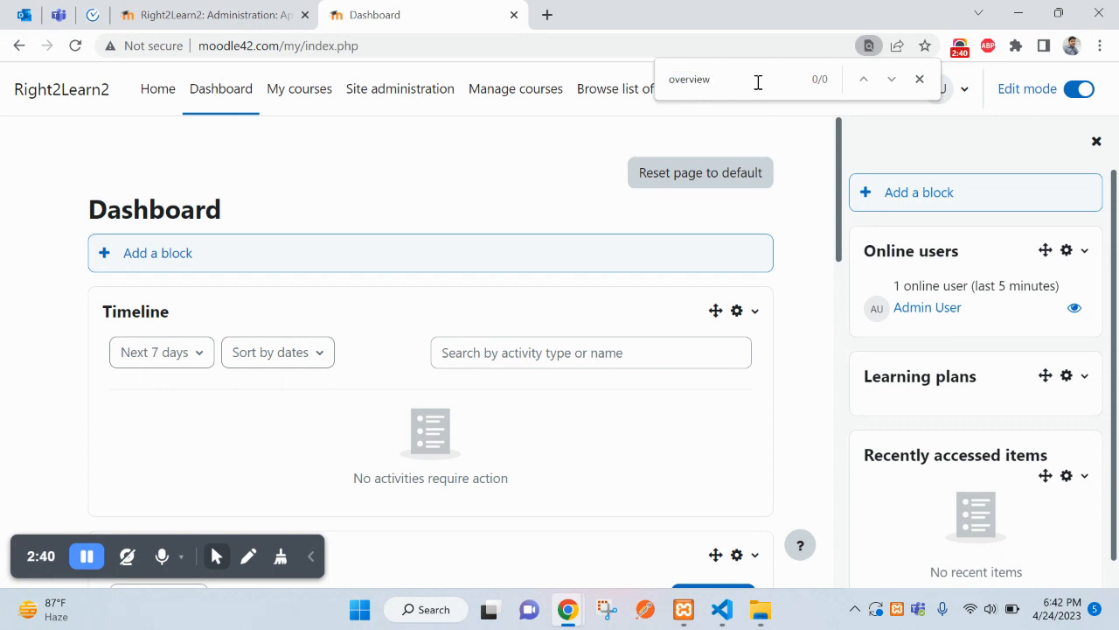
pyautogui.click(904, 206)
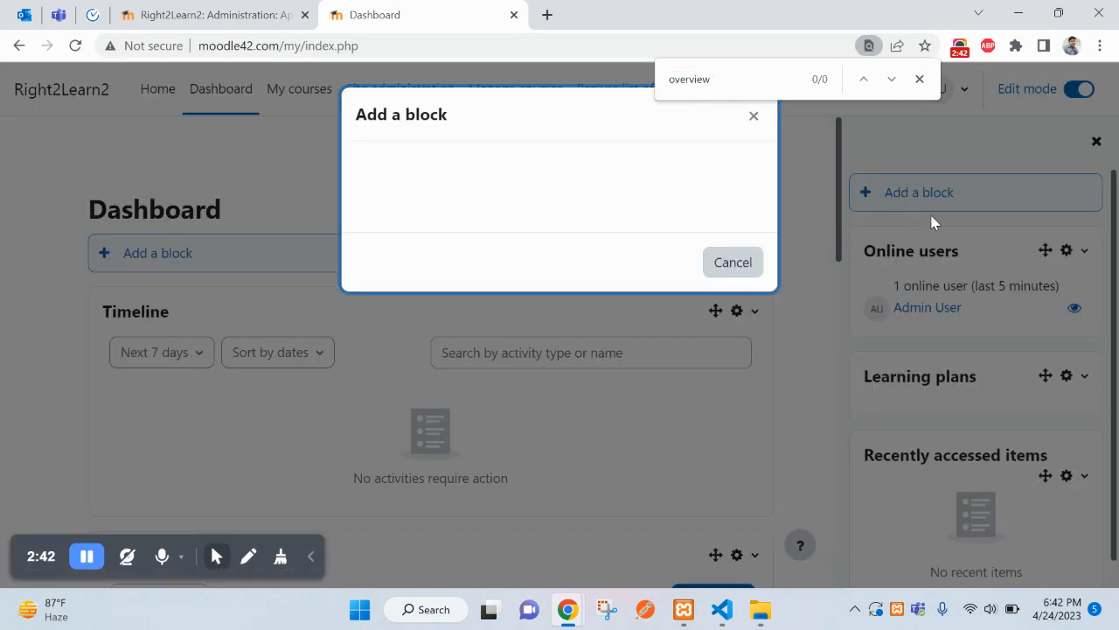
pyautogui.click(756, 80)
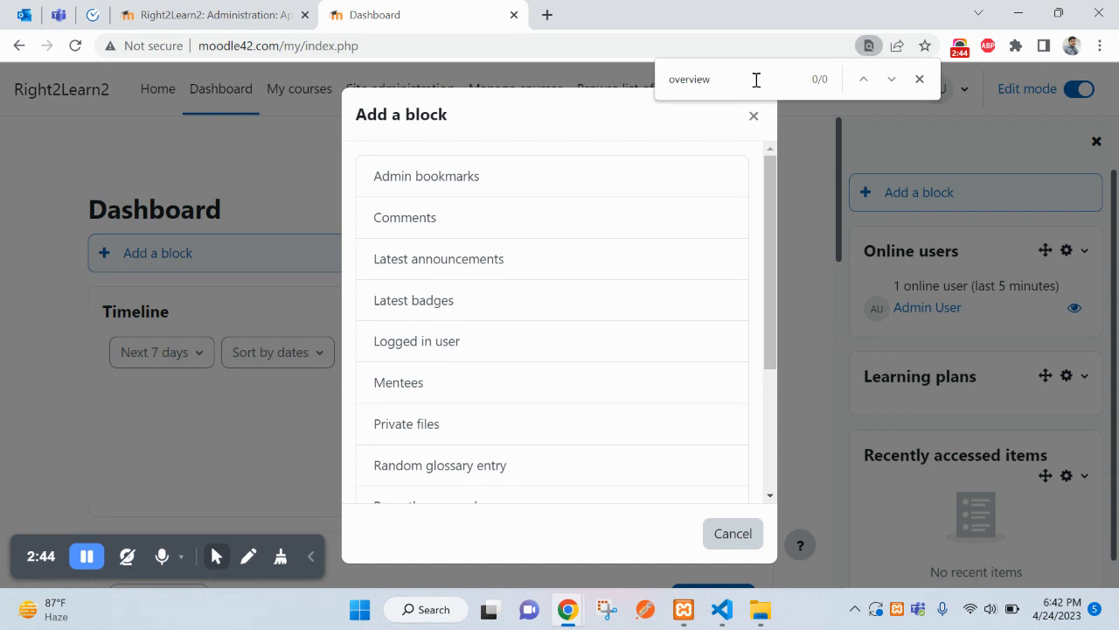
pyautogui.scroll(-1, 592, 429)
pyautogui.scroll(1, 593, 435)
# Compare the myoverview folder with the list of addable blocks and examine its Comments entry
pyautogui.hotkey('alt', 'Tab')
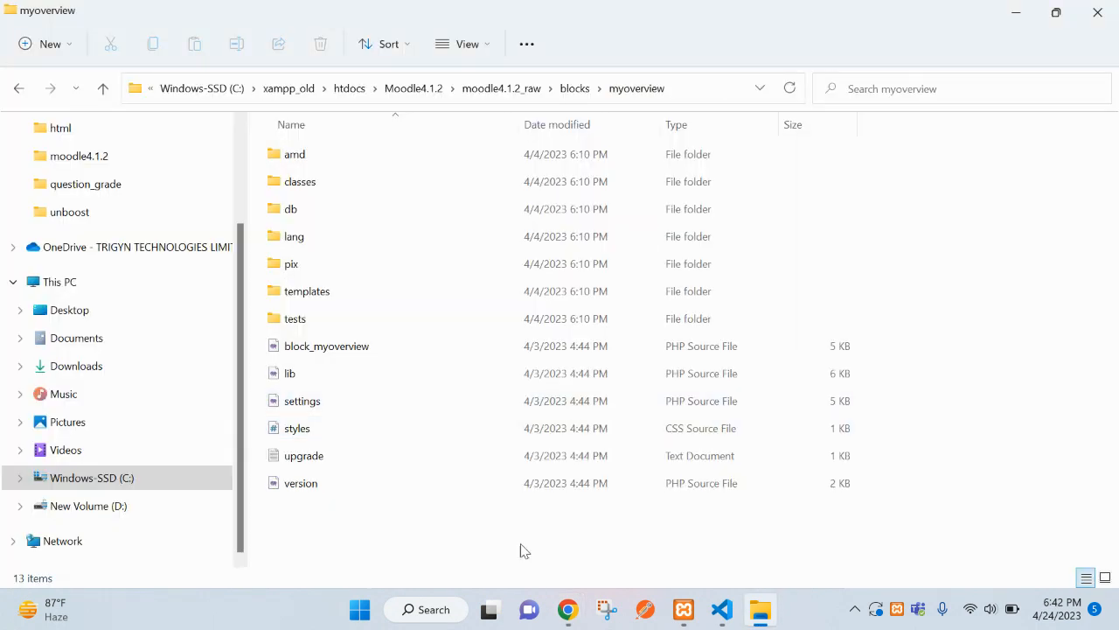
pyautogui.hotkey('alt', 'Tab')
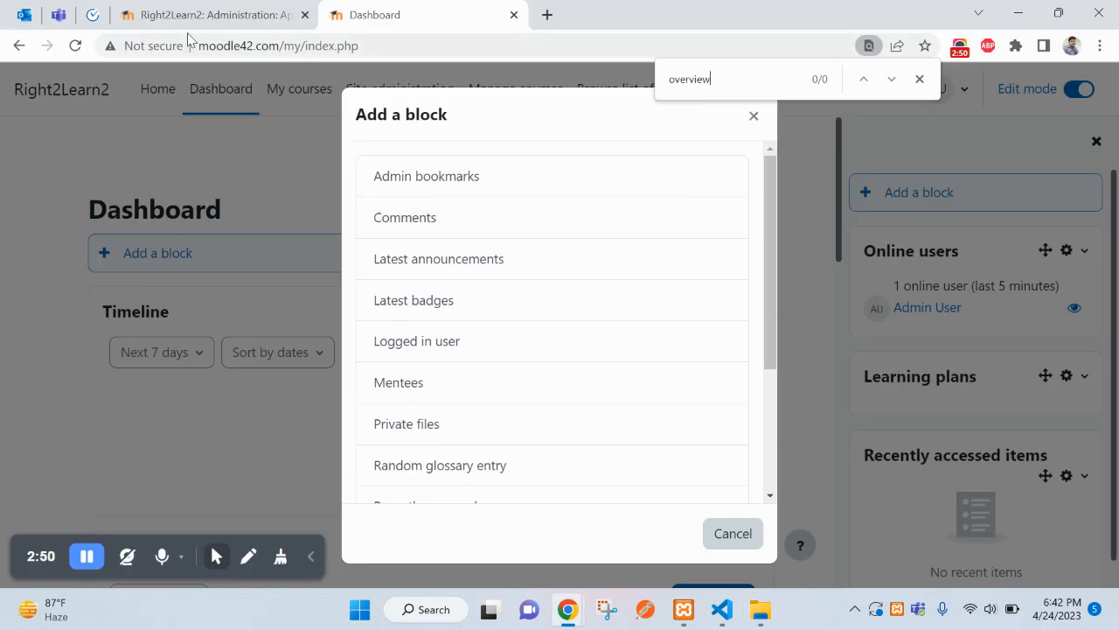
pyautogui.moveTo(358, 219); pyautogui.dragTo(485, 225)
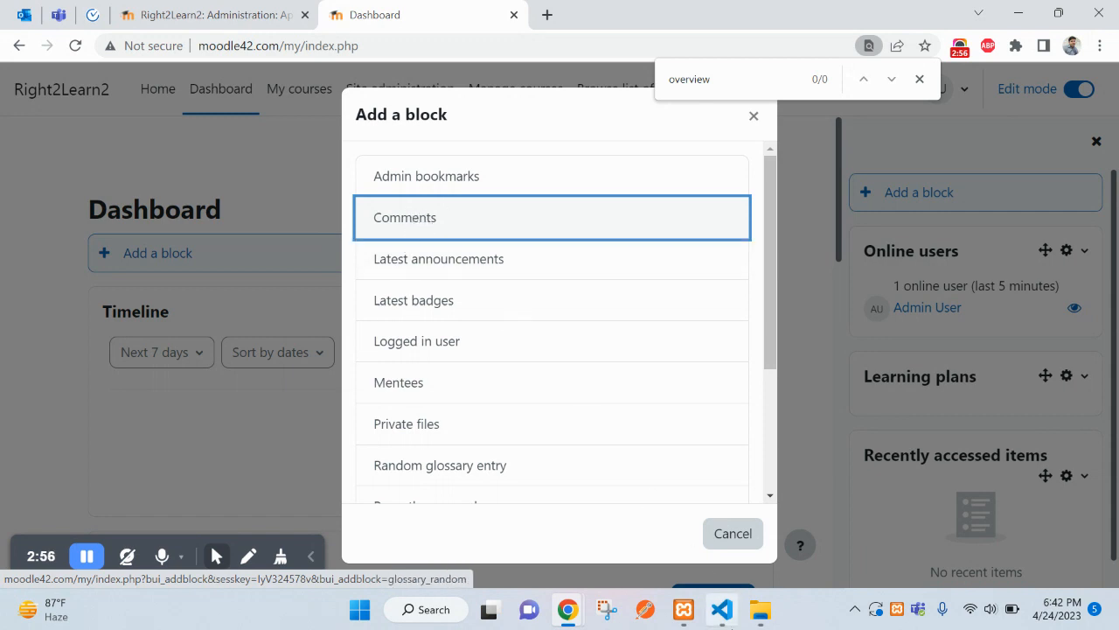
# Open the comments folder inside blocks in File Explorer and copy its folder name from the path
pyautogui.click(755, 616)
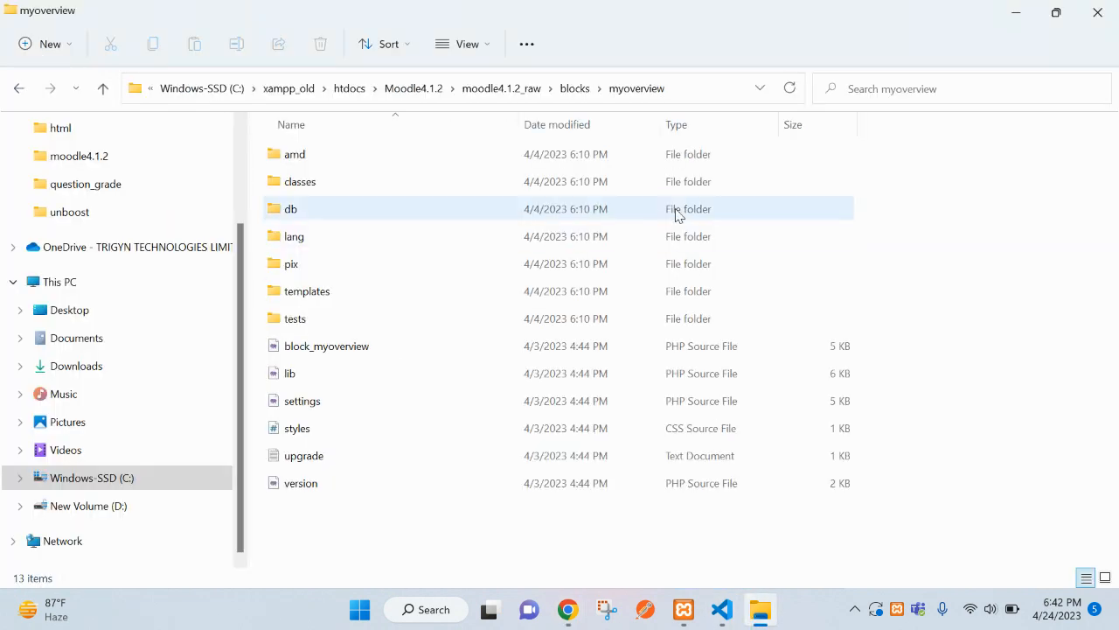
pyautogui.click(575, 88)
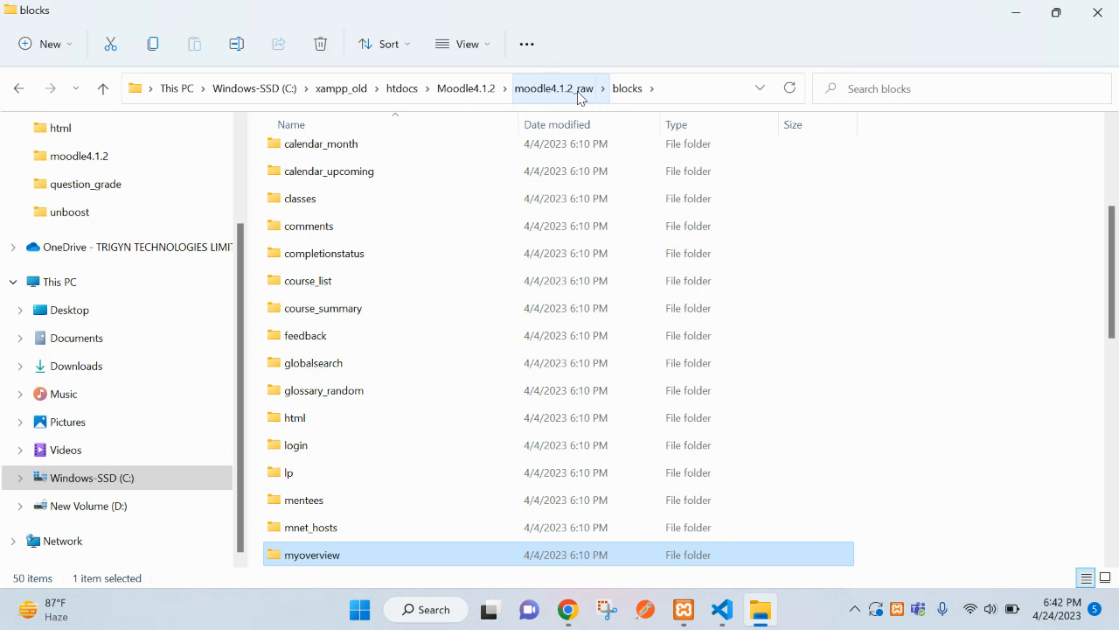
pyautogui.press('c')
pyautogui.press('c')
pyautogui.press('c')
pyautogui.press('c')
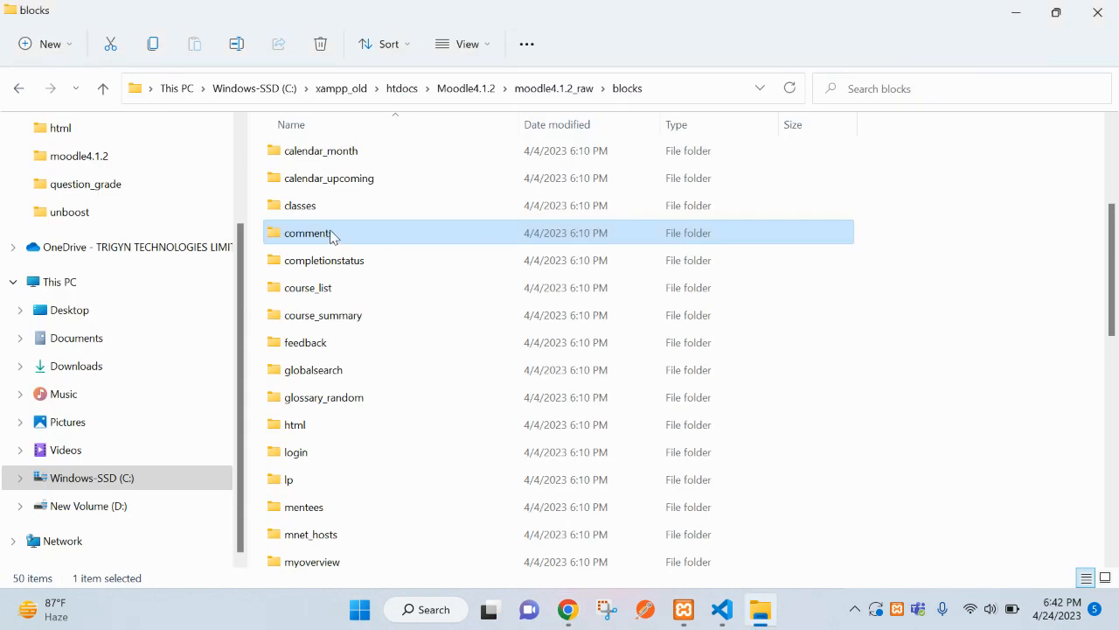
pyautogui.doubleClick(332, 237)
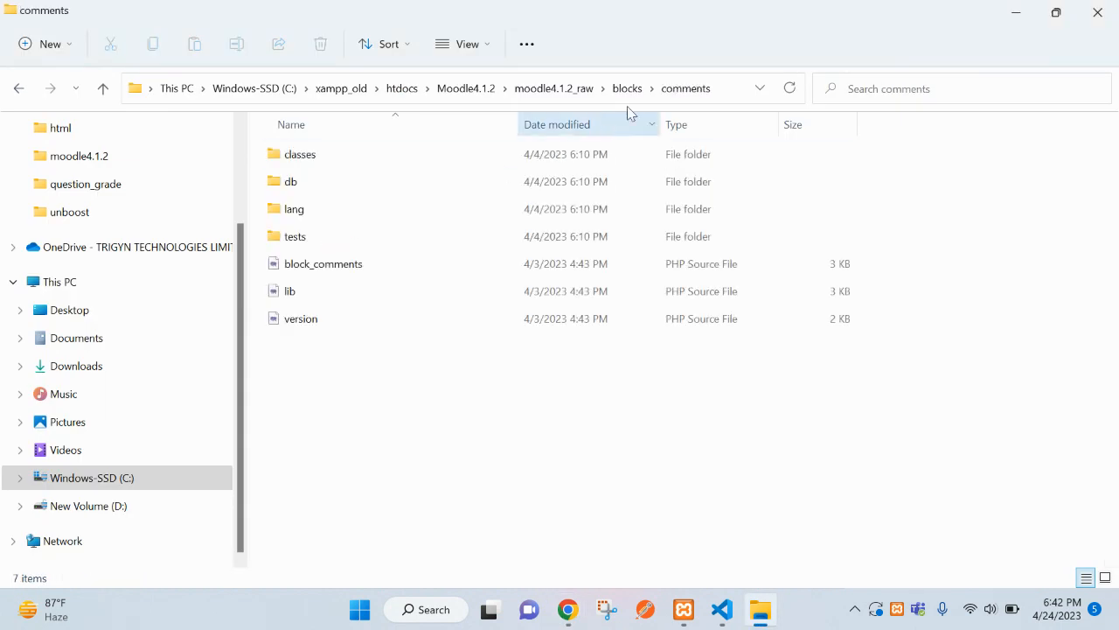
pyautogui.click(694, 88)
pyautogui.moveTo(496, 84); pyautogui.dragTo(427, 91)
pyautogui.hotkey('ctrl', 'c')
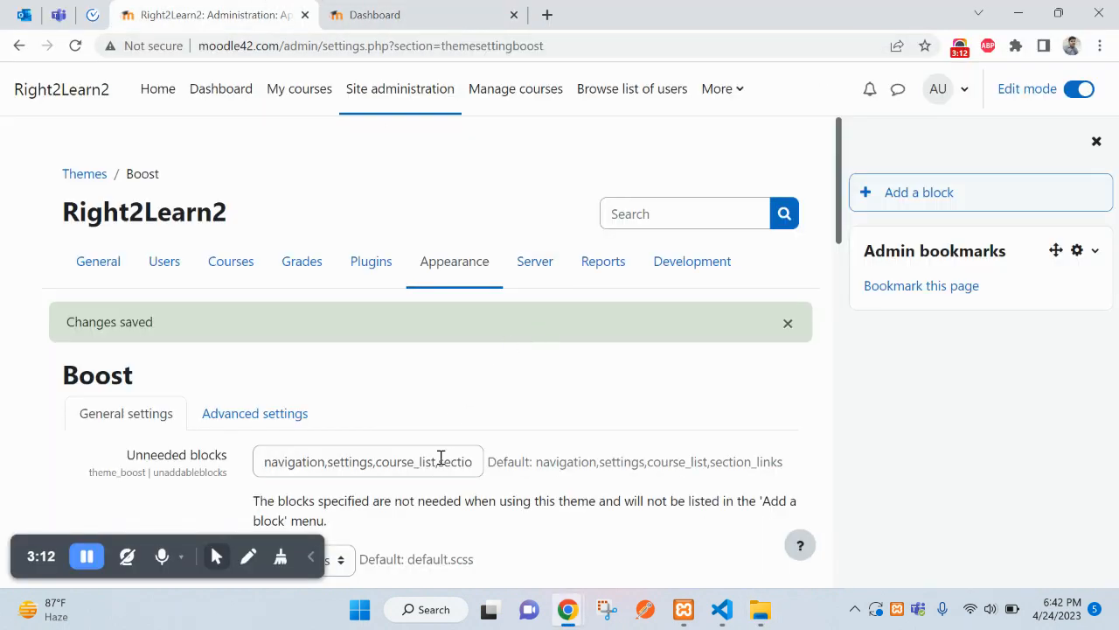
# Append the copied block name comments, separated by a comma, to Boost's Unneeded blocks list and save the changes
pyautogui.moveTo(441, 459); pyautogui.dragTo(764, 477)
pyautogui.press('End')
pyautogui.write(',')
pyautogui.hotkey('ctrl', 'v')
pyautogui.moveTo(411, 470); pyautogui.dragTo(516, 477)
pyautogui.scroll(-15, 657, 460)
pyautogui.click(345, 496)
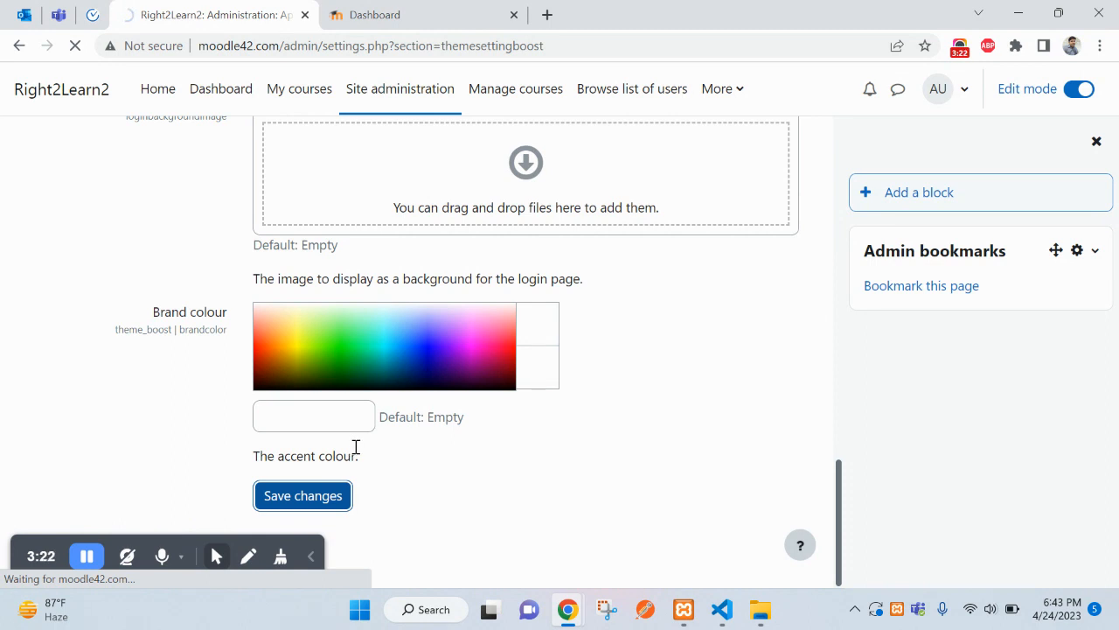
# Reload the Dashboard, search its reopened list of addable blocks for "comment", and close both the search and the list
pyautogui.click(400, 15)
pyautogui.rightClick(246, 180)
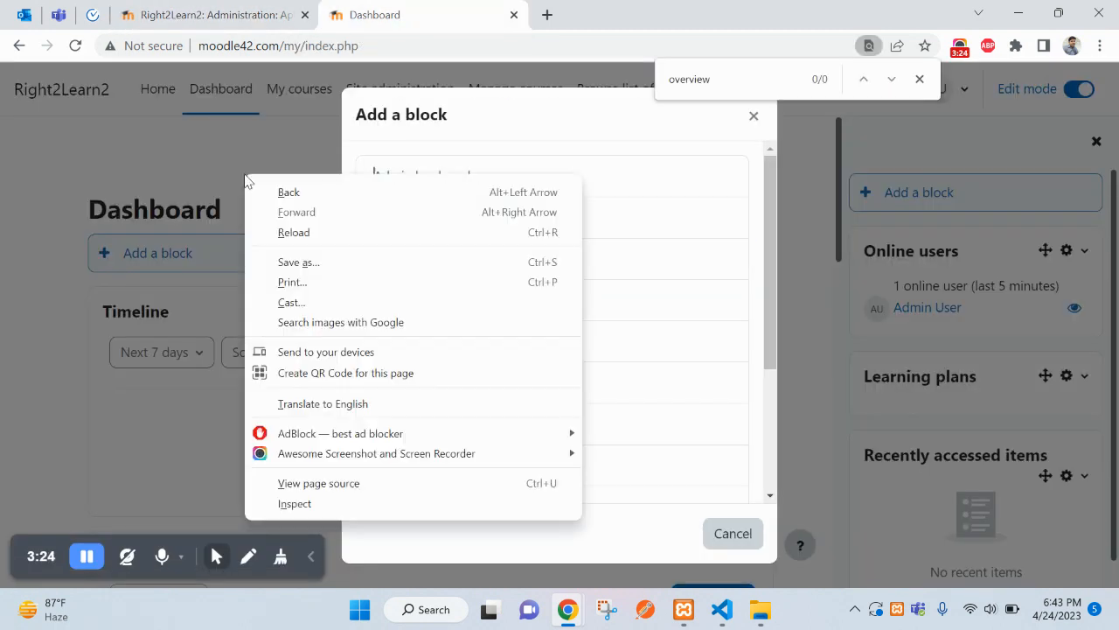
pyautogui.click(279, 233)
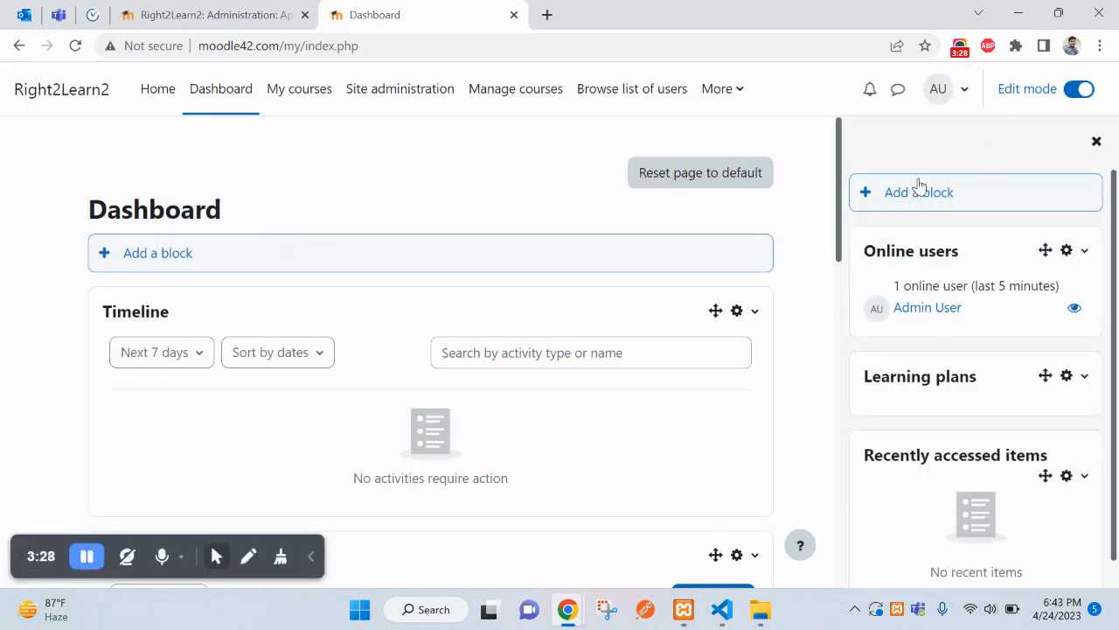
pyautogui.click(925, 191)
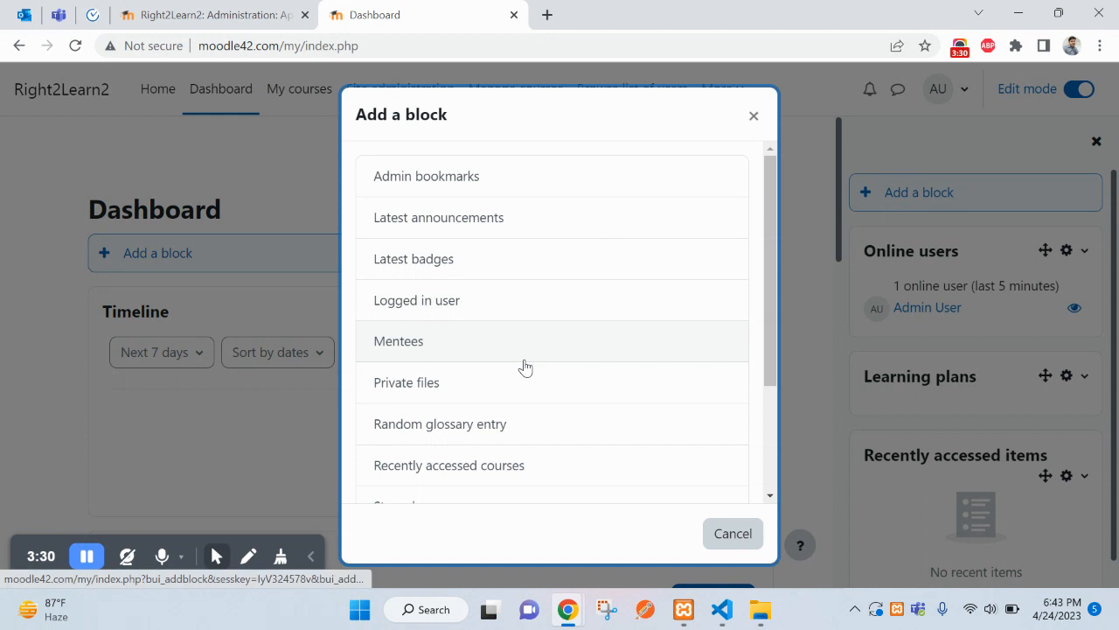
pyautogui.hotkey('ctrl', 'f')
pyautogui.write('comment')
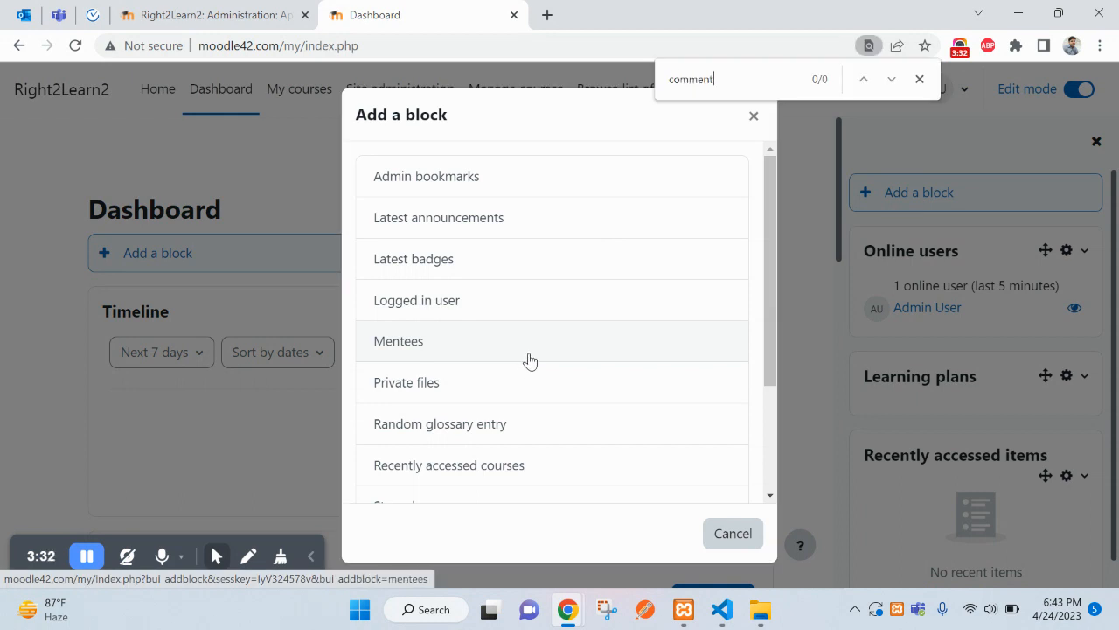
pyautogui.scroll(-2, 519, 340)
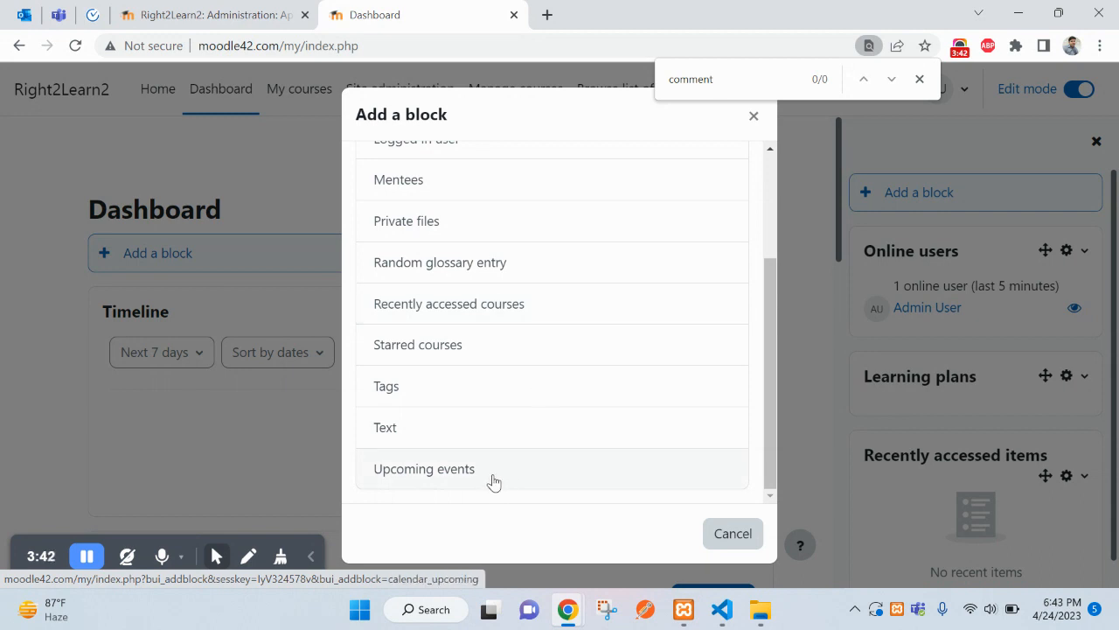
pyautogui.scroll(3, 556, 377)
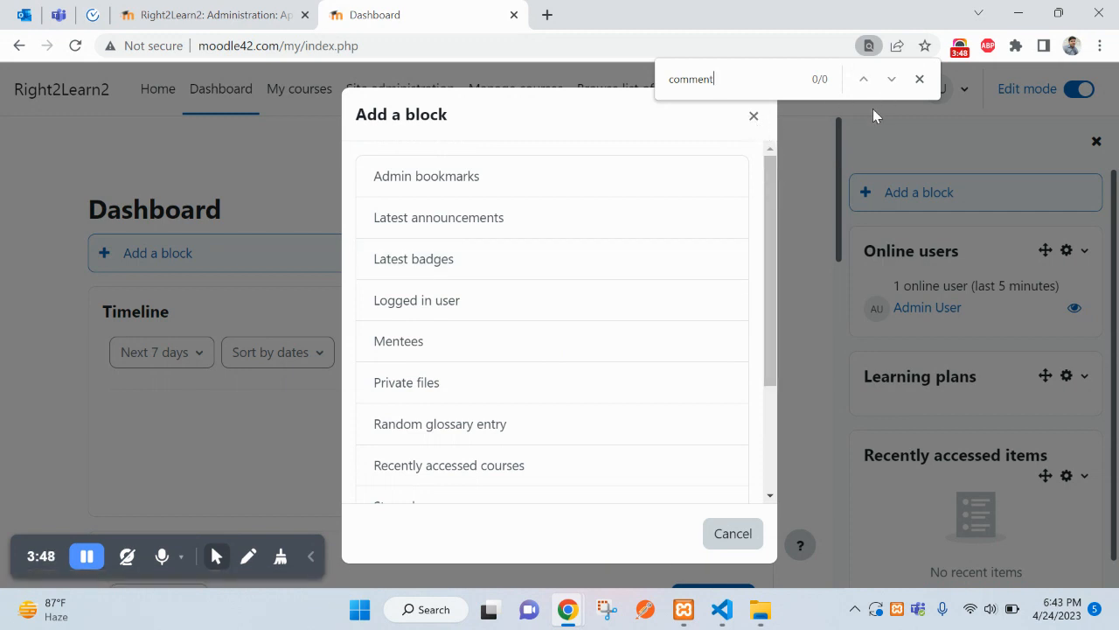
pyautogui.click(919, 79)
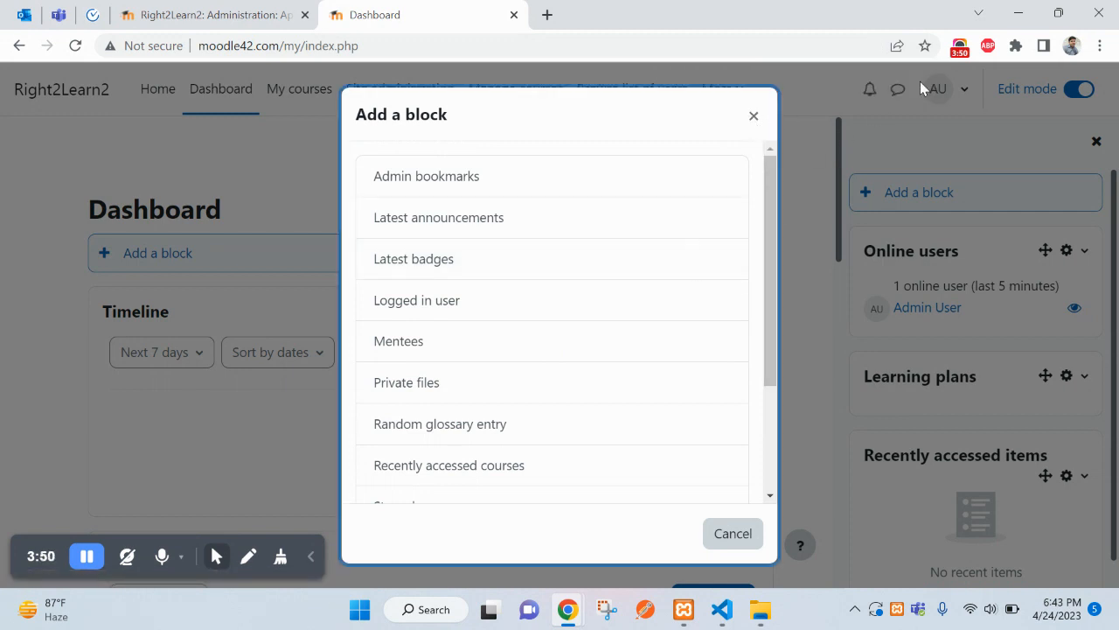
pyautogui.click(754, 118)
# Look through the blocks on the Dashboard and review the full list of addable blocks once more
pyautogui.scroll(-10, 618, 524)
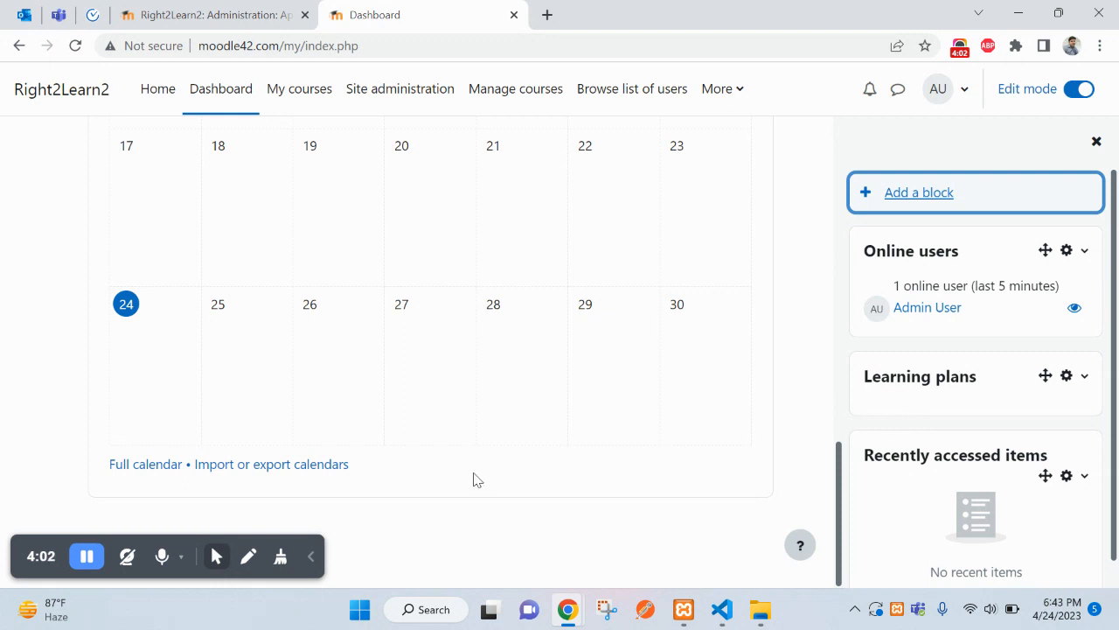
pyautogui.click(916, 192)
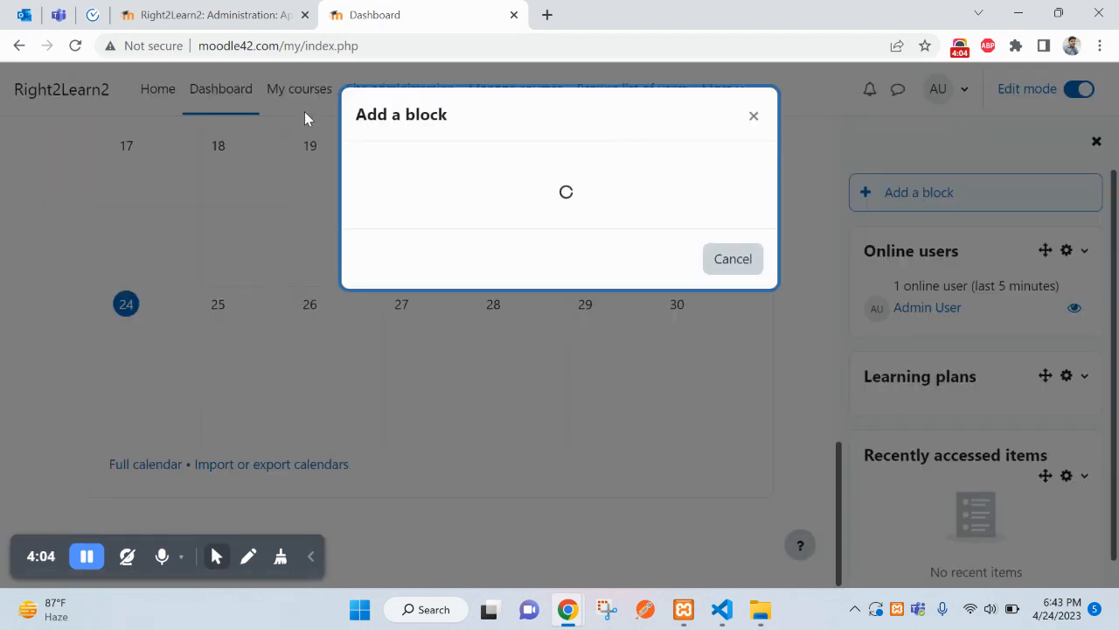
pyautogui.scroll(-2, 529, 411)
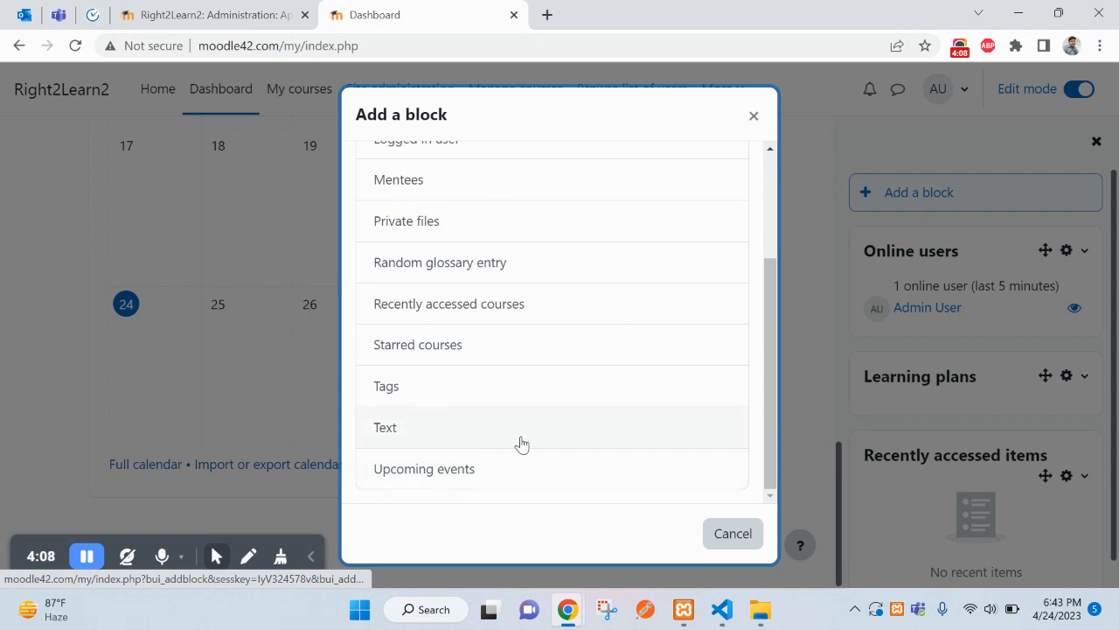
pyautogui.click(755, 118)
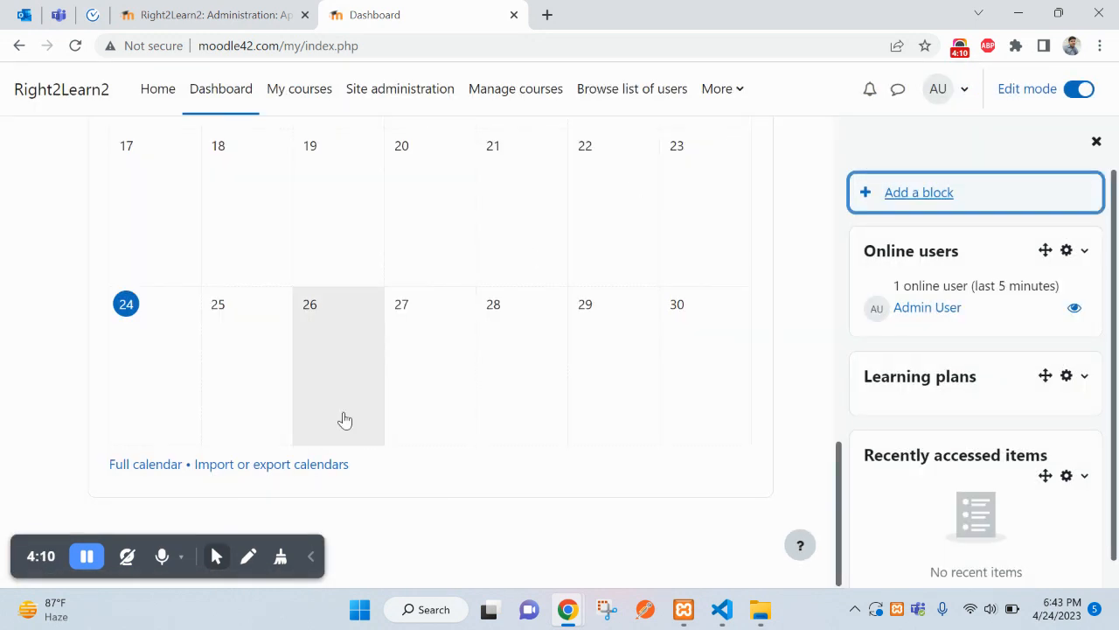
pyautogui.scroll(7, 824, 420)
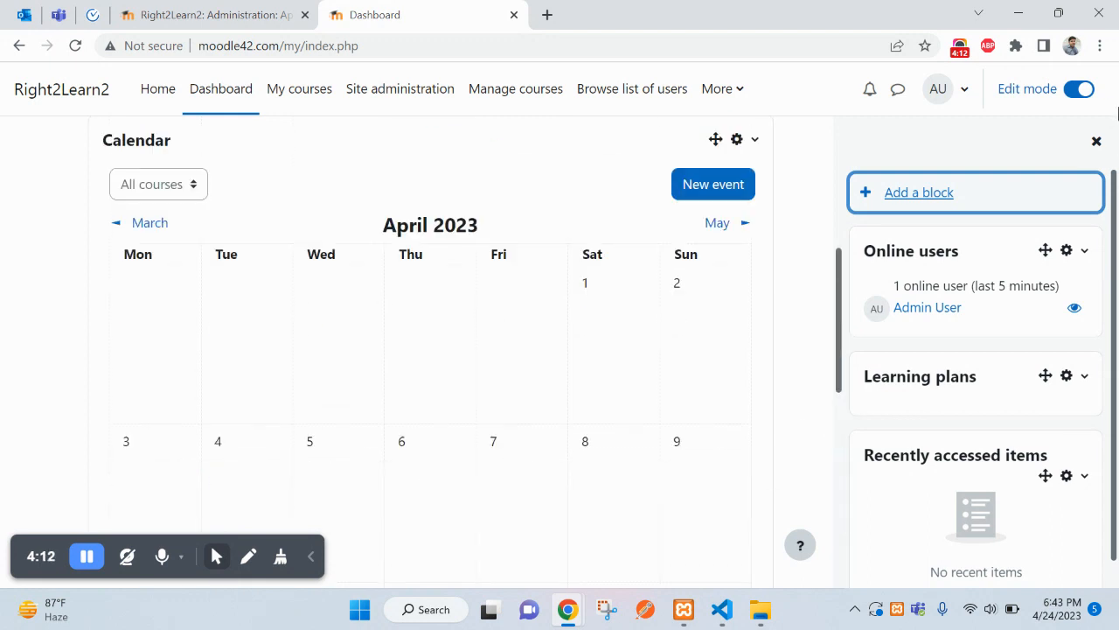
# Close and reopen the Dashboard's block drawer, glancing at the Boost theme settings in between
pyautogui.click(1095, 142)
pyautogui.scroll(5, 431, 430)
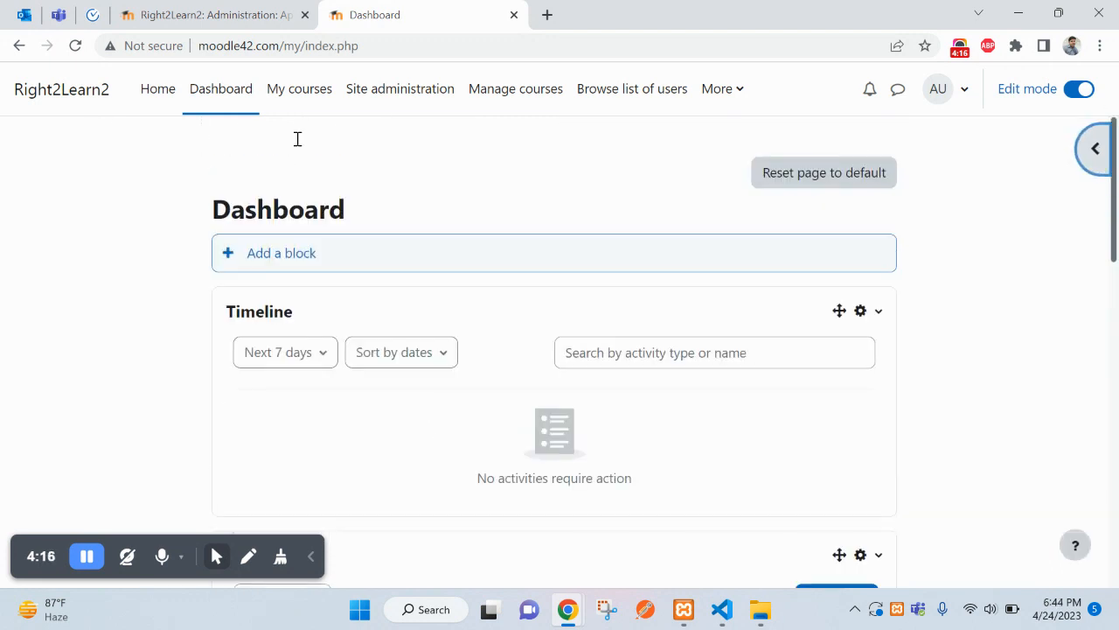
pyautogui.click(234, 7)
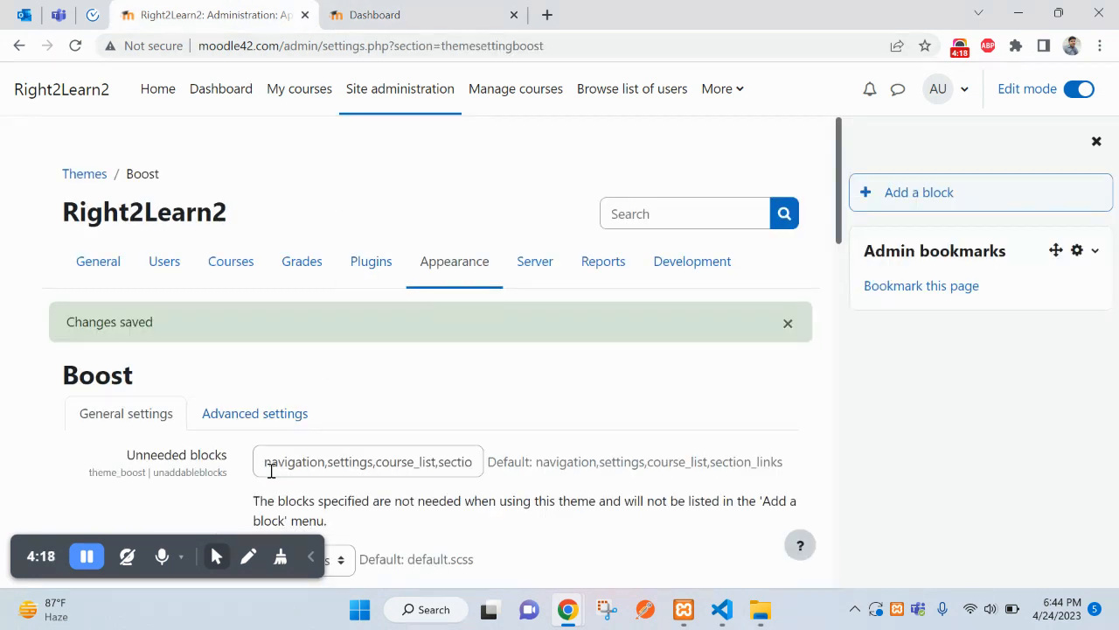
pyautogui.click(447, 9)
pyautogui.click(1091, 147)
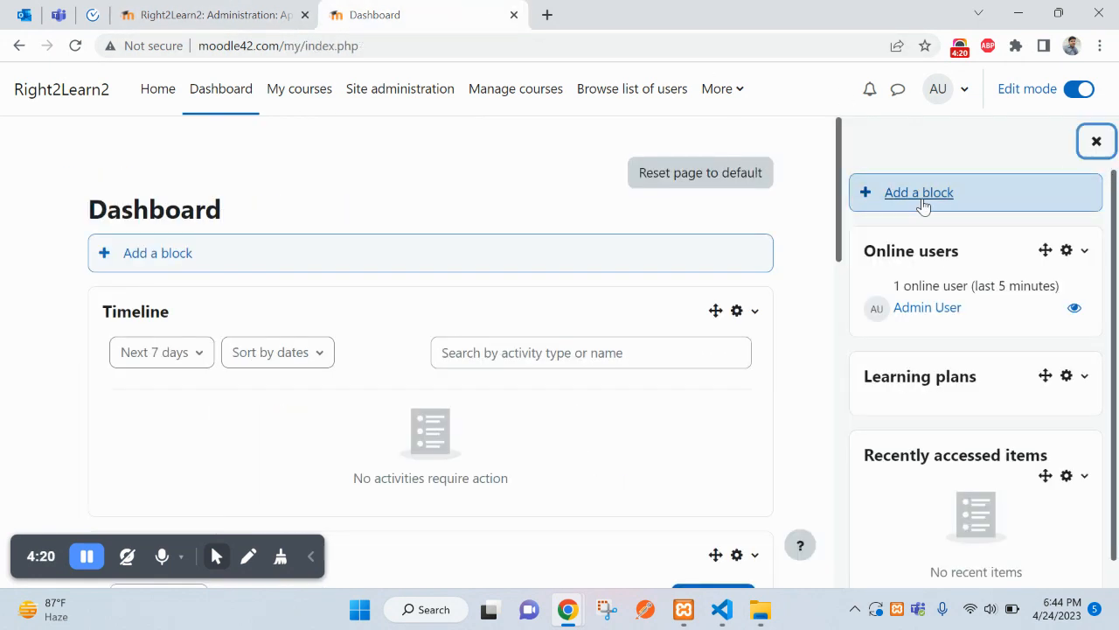
# Return to the Boost theme settings and highlight the Unneeded blocks entries through to the end of the list to review them
pyautogui.click(218, 10)
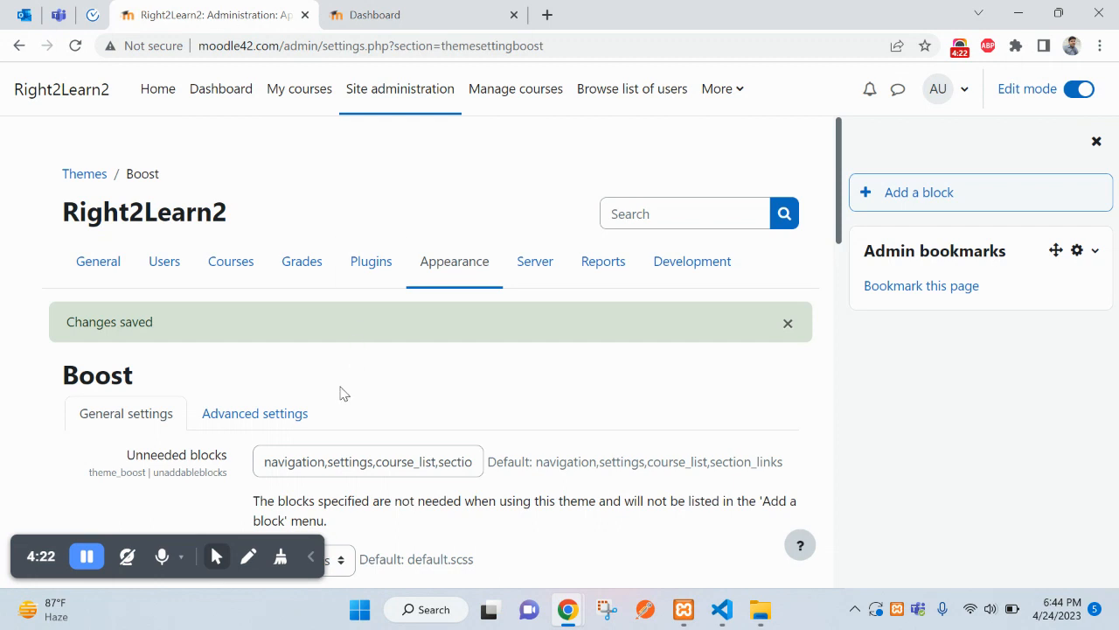
pyautogui.scroll(-2, 382, 370)
pyautogui.click(263, 291)
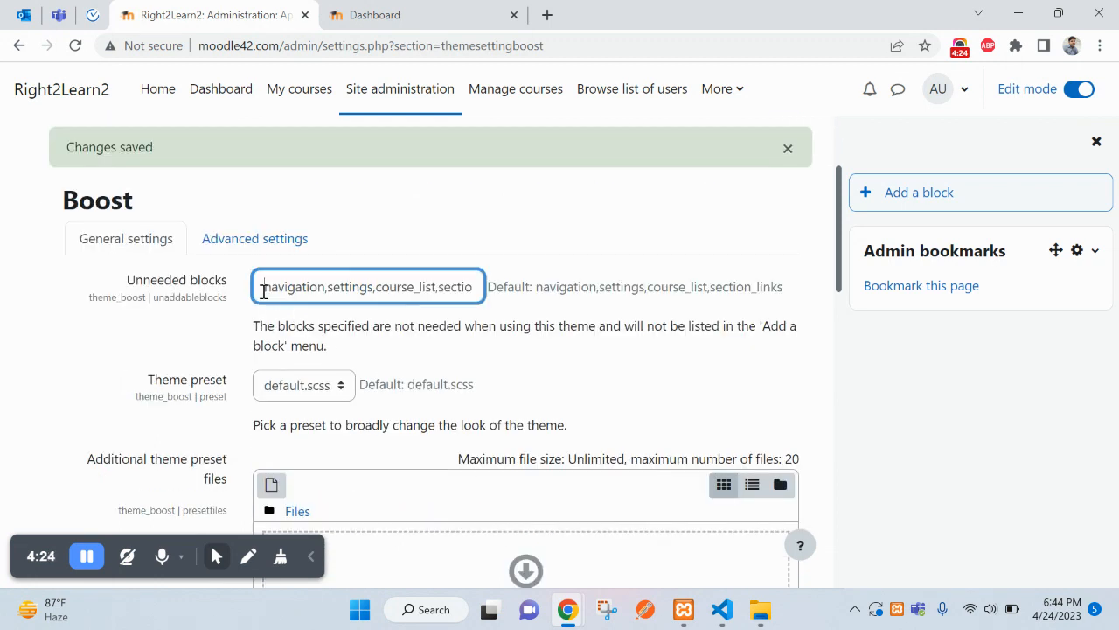
pyautogui.moveTo(387, 286); pyautogui.dragTo(560, 285)
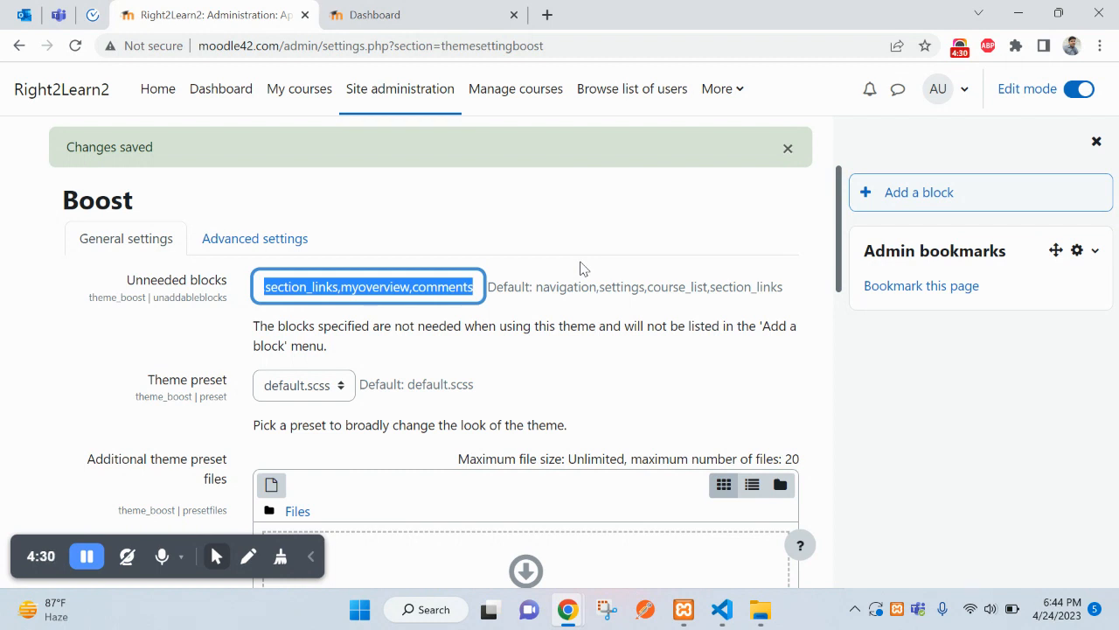
pyautogui.scroll(-12, 342, 390)
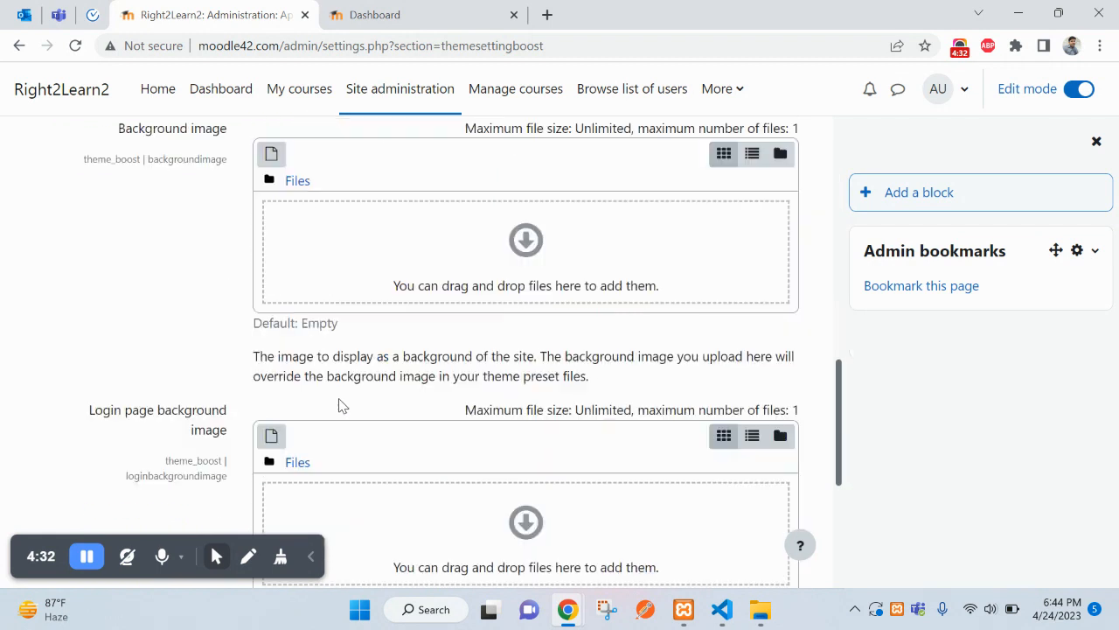